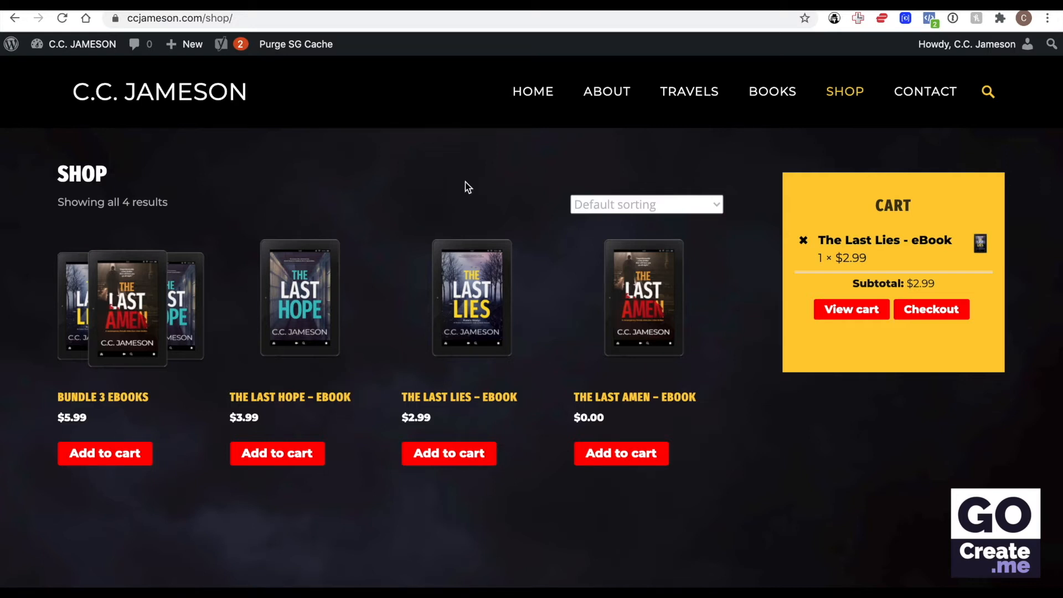
Step: Go to the site's WordPress admin dashboard and open the theme customizer
{"action": "left_click", "coordinate": [86, 49]}
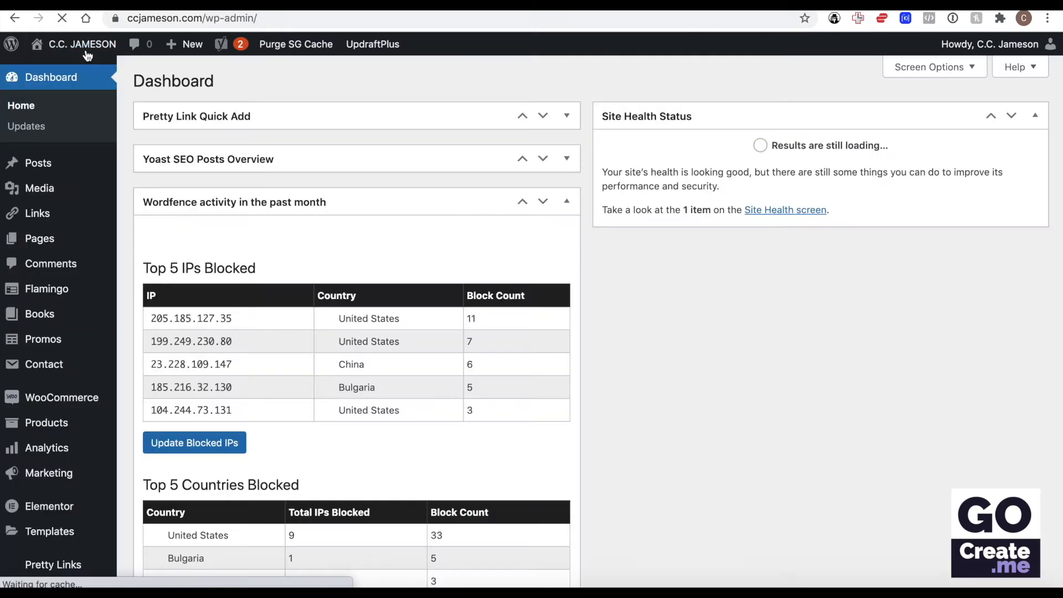
{"action": "scroll", "coordinate": [96, 301], "scroll_direction": "down", "scroll_amount": 1}
{"action": "scroll", "coordinate": [96, 301], "scroll_direction": "down", "scroll_amount": 3}
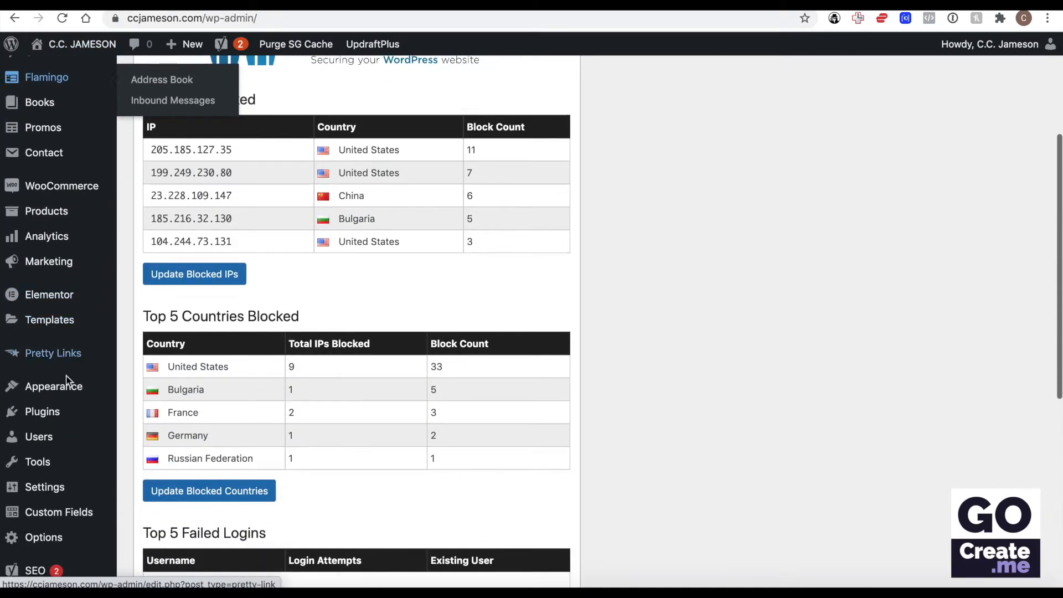
{"action": "mouse_move", "coordinate": [68, 392]}
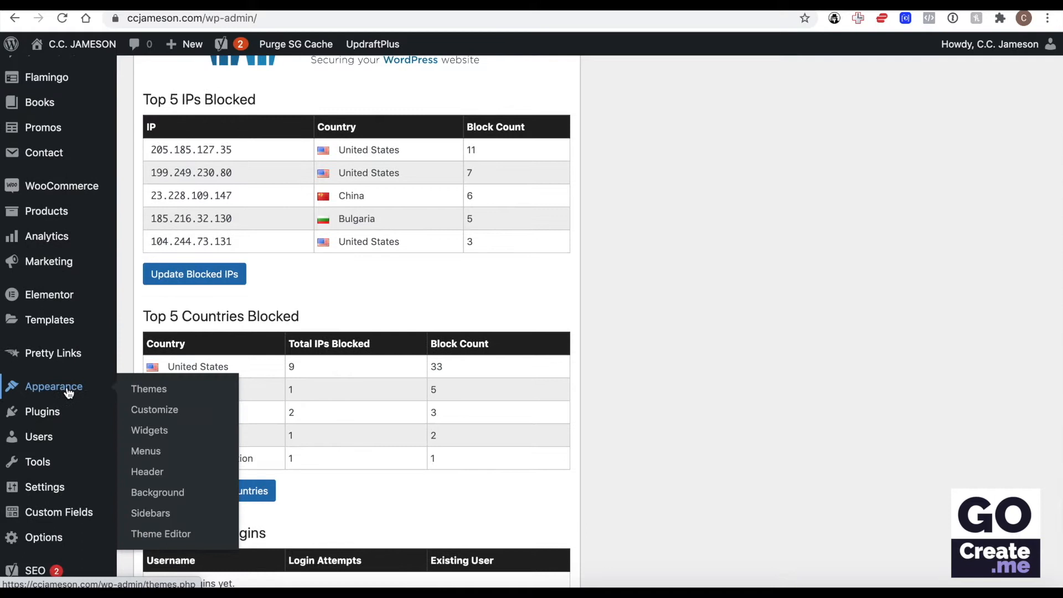
{"action": "left_click", "coordinate": [166, 416]}
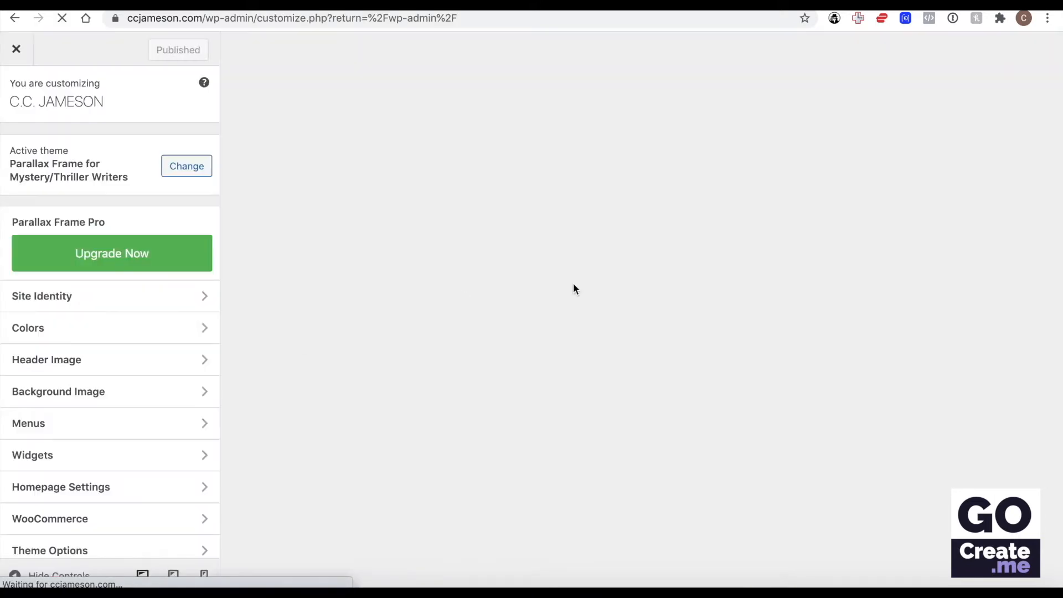
Step: Open the Store Notice settings in the customizer's WooCommerce section
{"action": "scroll", "coordinate": [106, 255], "scroll_direction": "down", "scroll_amount": 5}
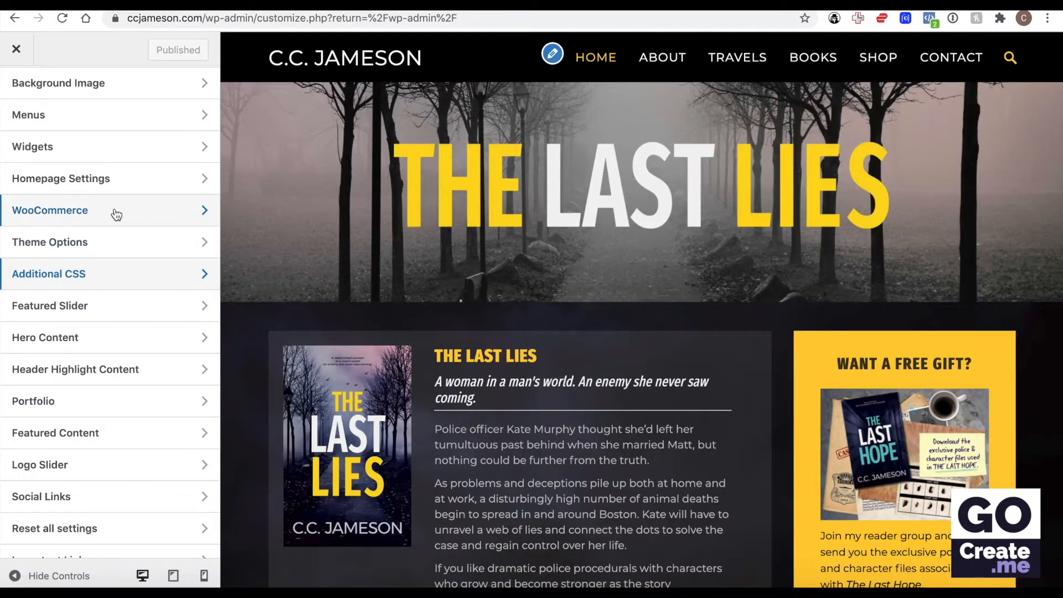
{"action": "left_click", "coordinate": [116, 215]}
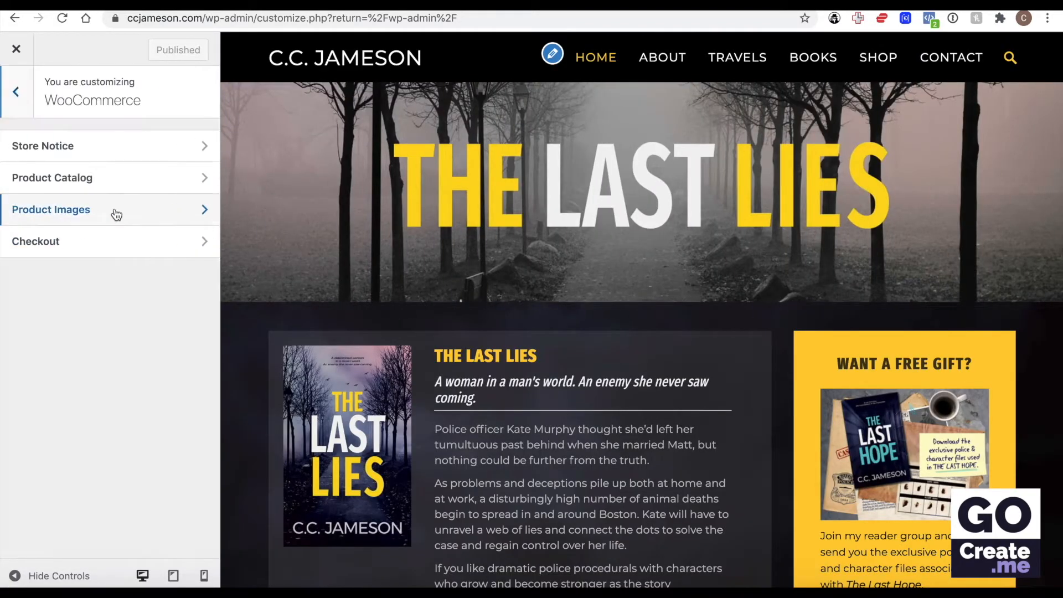
{"action": "left_click", "coordinate": [114, 158]}
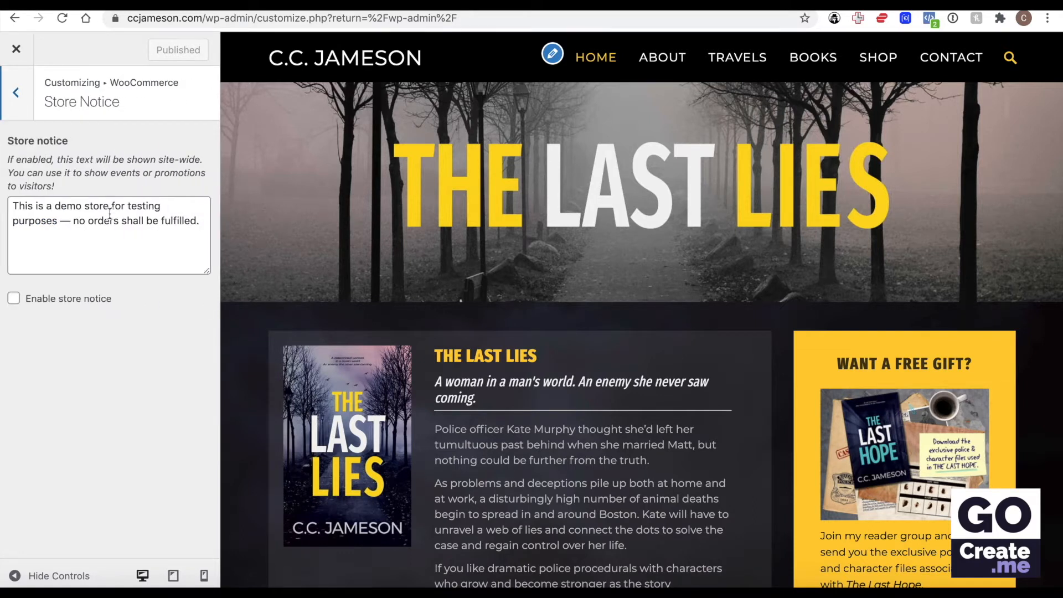
Step: Try the demo store notice by enabling it for the site preview, and disable it again
{"action": "triple_click", "coordinate": [83, 228]}
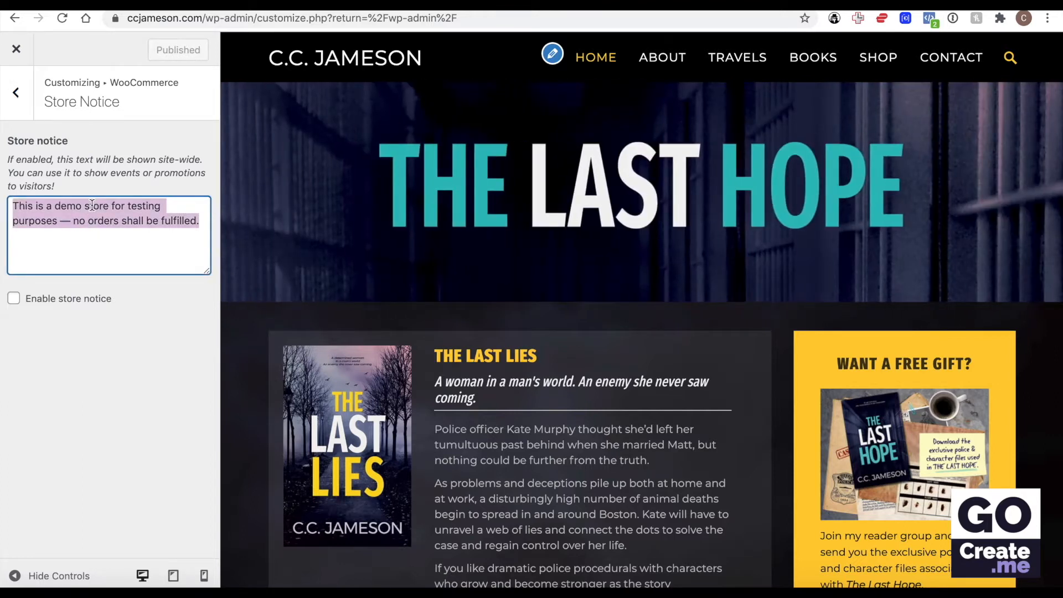
{"action": "left_click", "coordinate": [14, 299]}
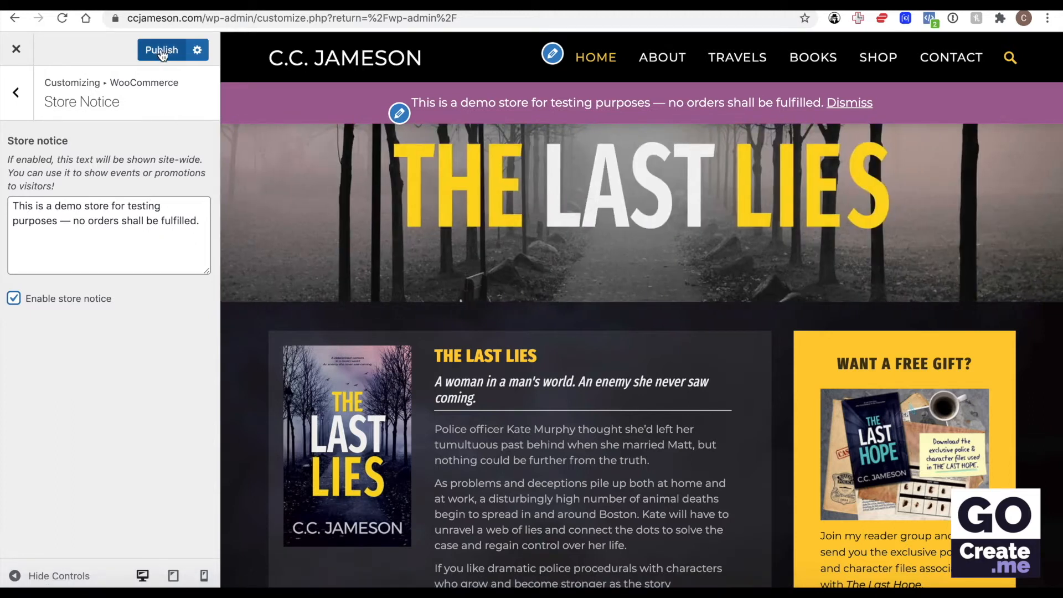
{"action": "triple_click", "coordinate": [106, 221]}
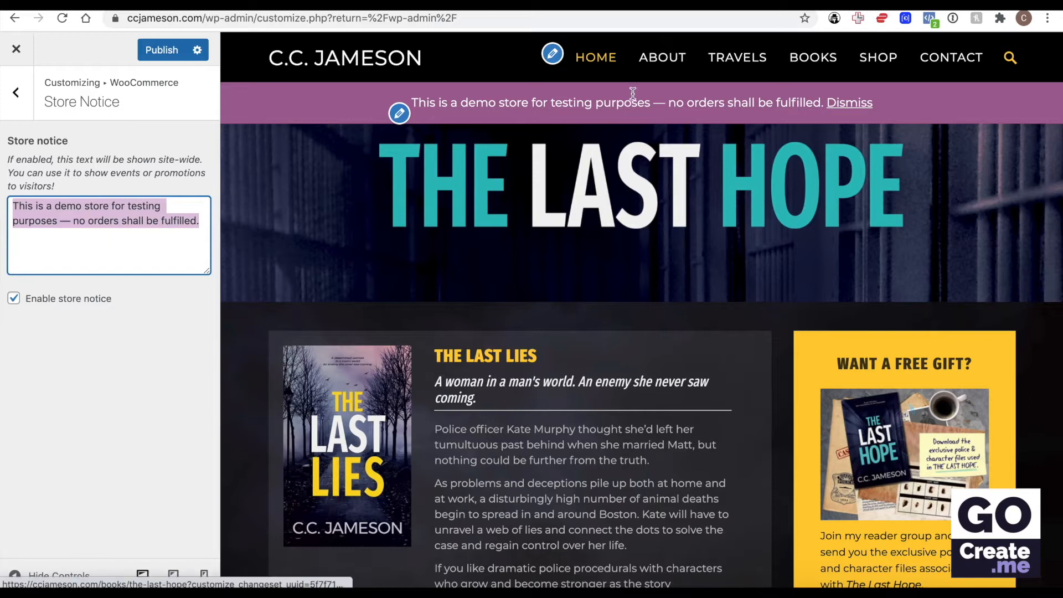
{"action": "left_click", "coordinate": [14, 298]}
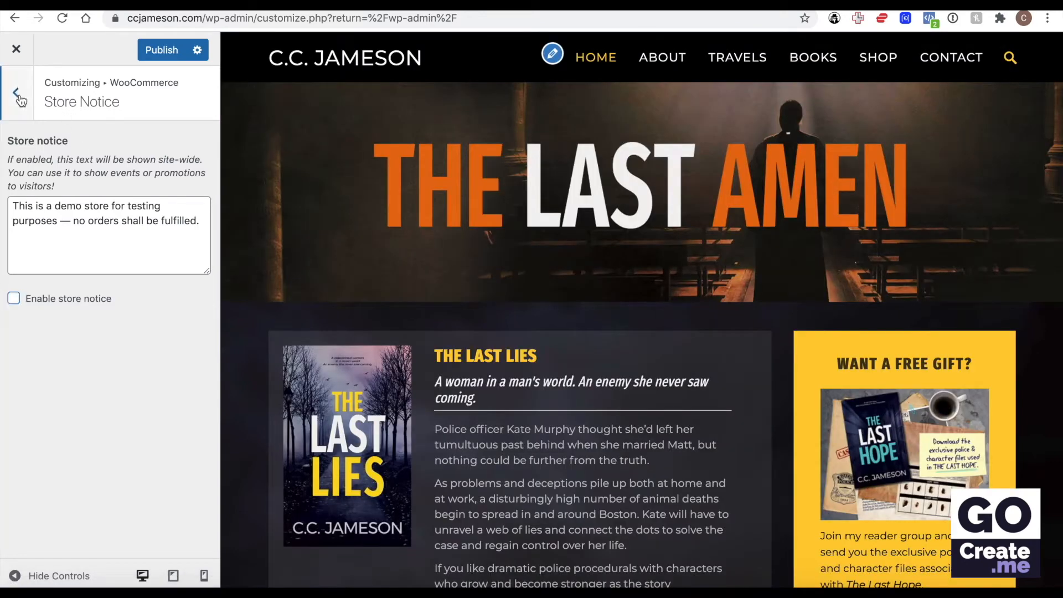
Step: Leave the store notice settings and open WooCommerce's Product Catalog settings
{"action": "left_click", "coordinate": [16, 92]}
{"action": "left_click", "coordinate": [78, 175]}
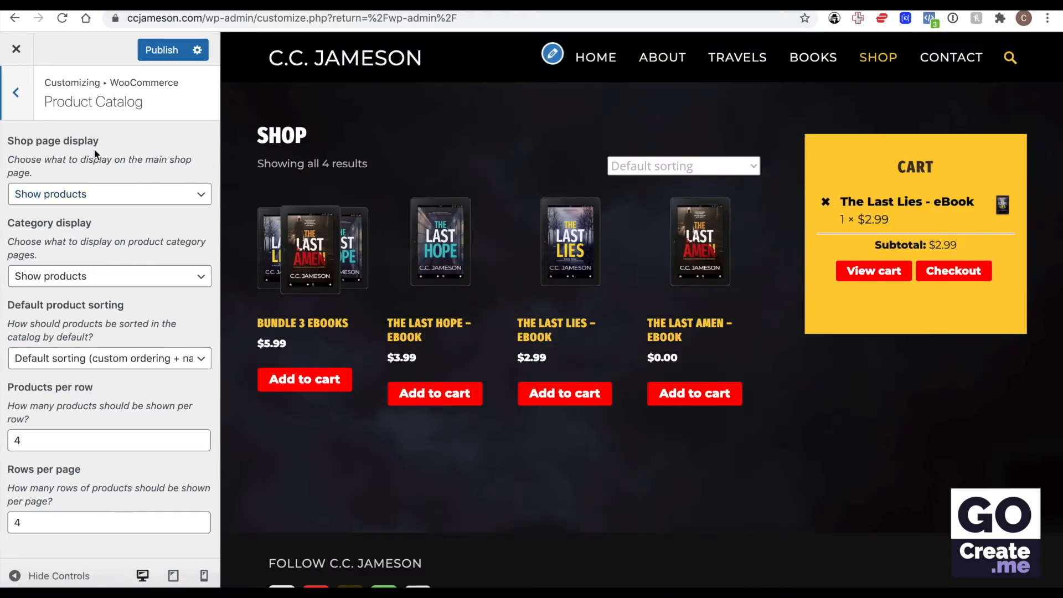
Step: Preview the shop page display as Show categories and as Show categories & products, and return it to Show products
{"action": "left_click", "coordinate": [84, 195]}
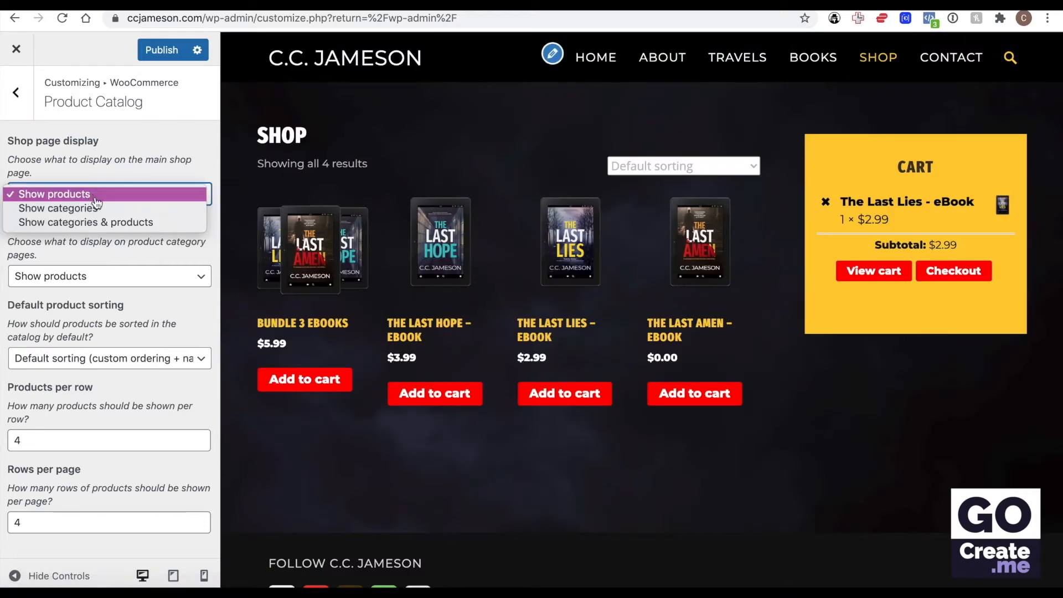
{"action": "left_click", "coordinate": [97, 210]}
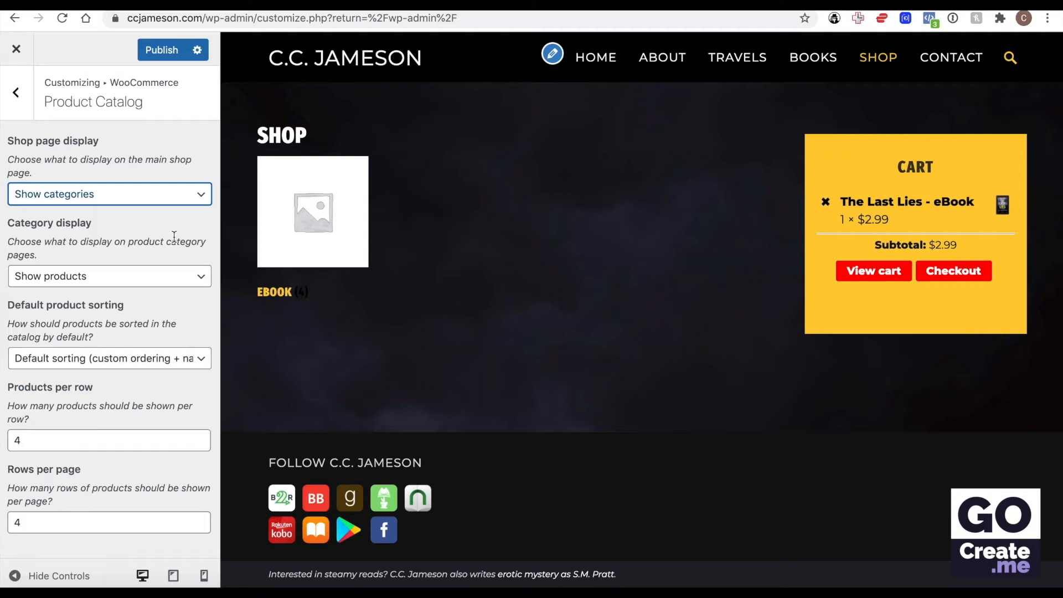
{"action": "left_click", "coordinate": [131, 195]}
{"action": "left_click", "coordinate": [132, 209]}
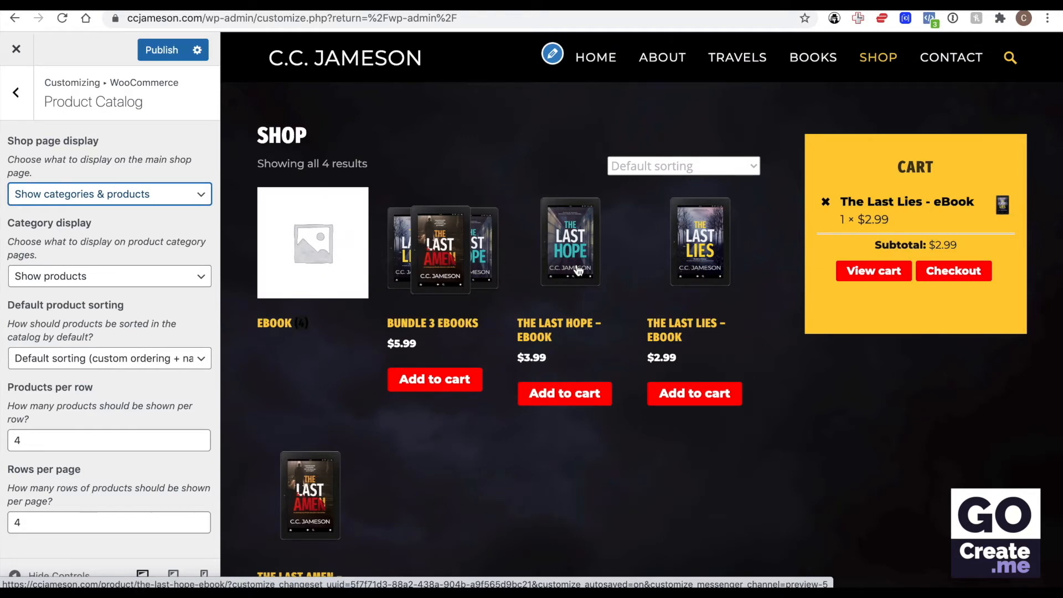
{"action": "left_click", "coordinate": [196, 197]}
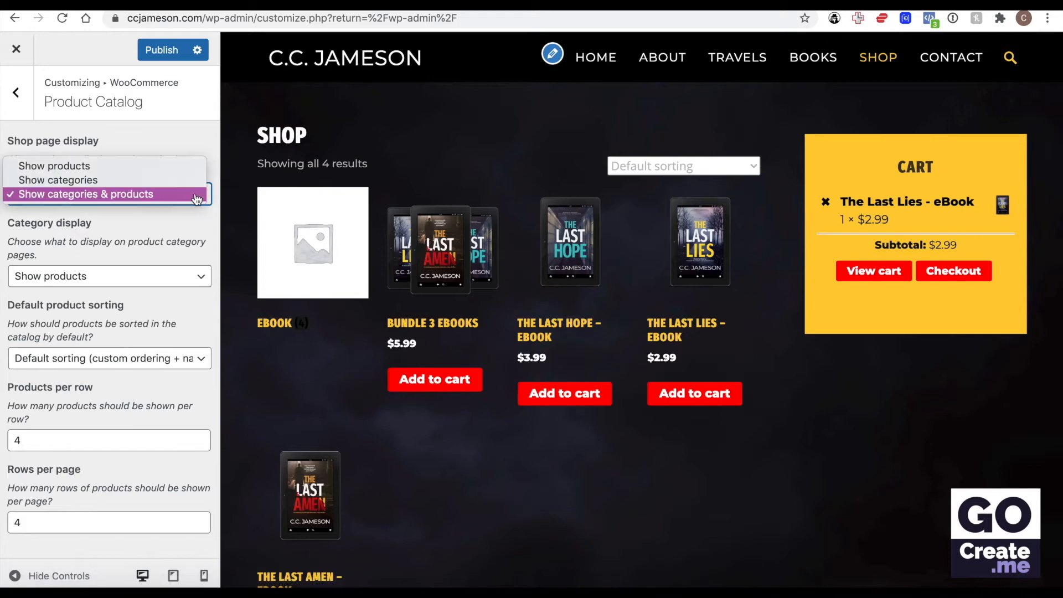
{"action": "left_click", "coordinate": [142, 168]}
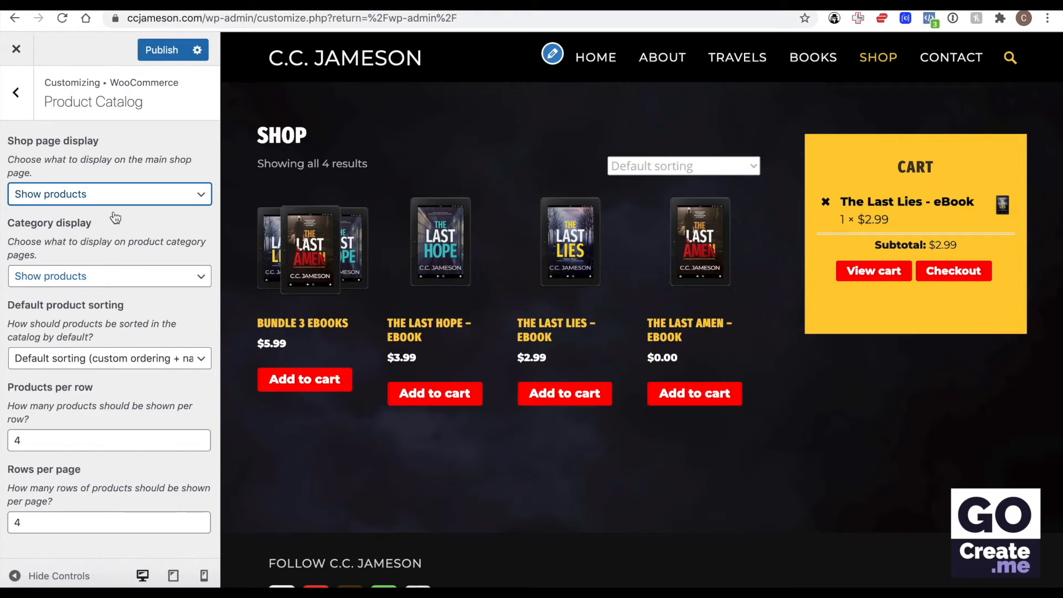
Step: Try the shop page display set to Show categories and look through the category display options
{"action": "left_click", "coordinate": [114, 193]}
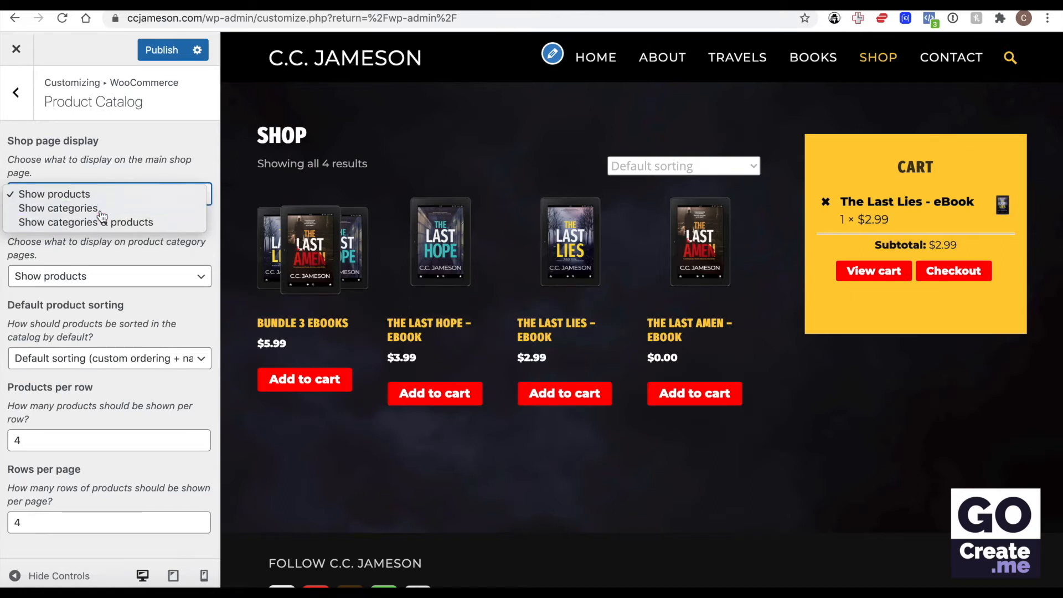
{"action": "left_click", "coordinate": [106, 207]}
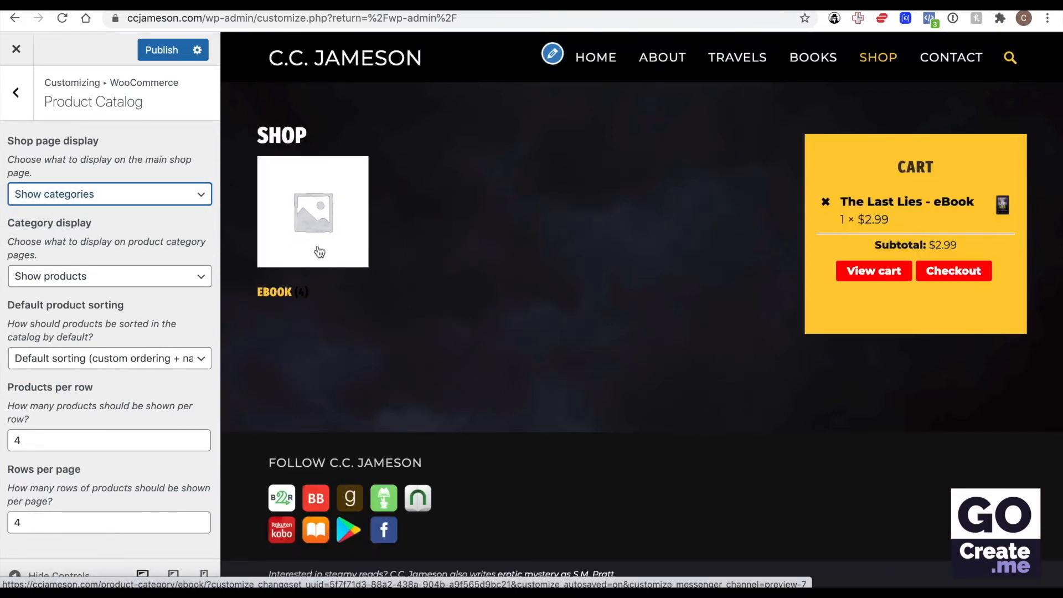
{"action": "left_click", "coordinate": [171, 284]}
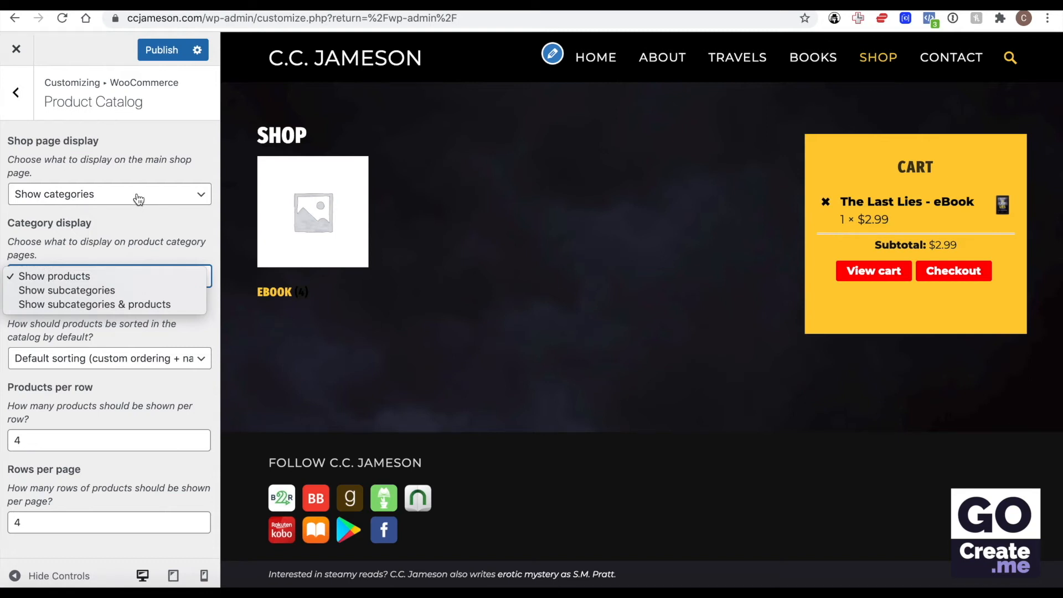
{"action": "key", "text": "Escape"}
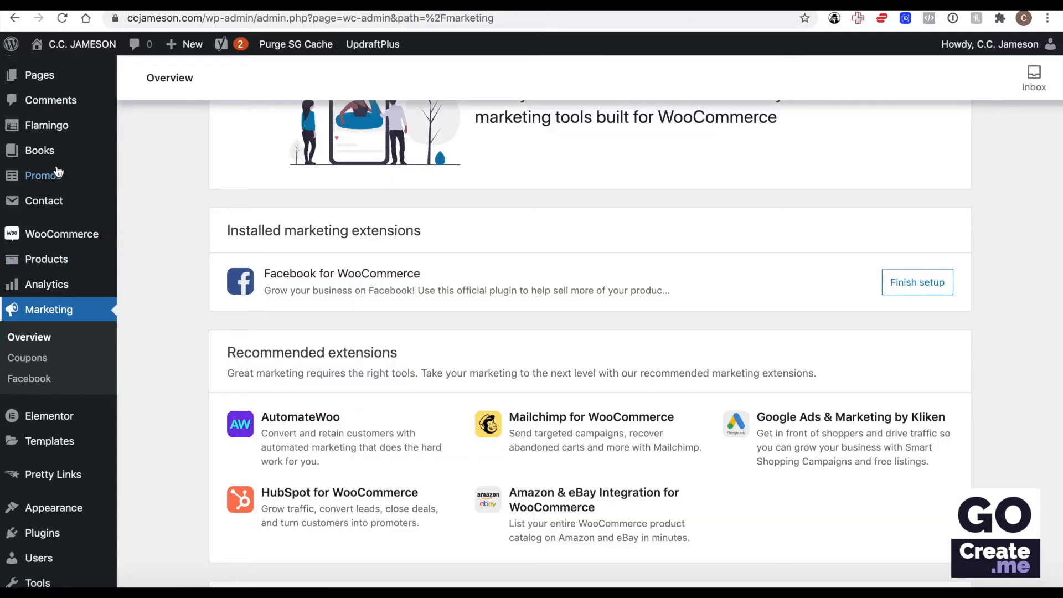
Step: Switch to the WordPress admin pages and open the product categories management page
{"action": "scroll", "coordinate": [58, 172], "scroll_direction": "up", "scroll_amount": 5}
{"action": "left_click", "coordinate": [48, 373]}
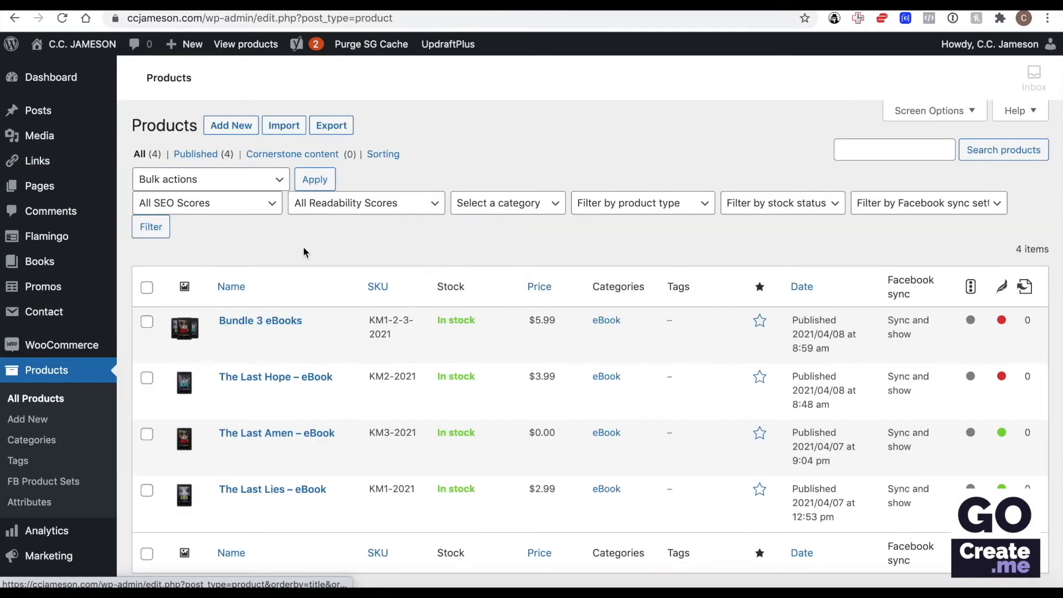
{"action": "left_click", "coordinate": [40, 441]}
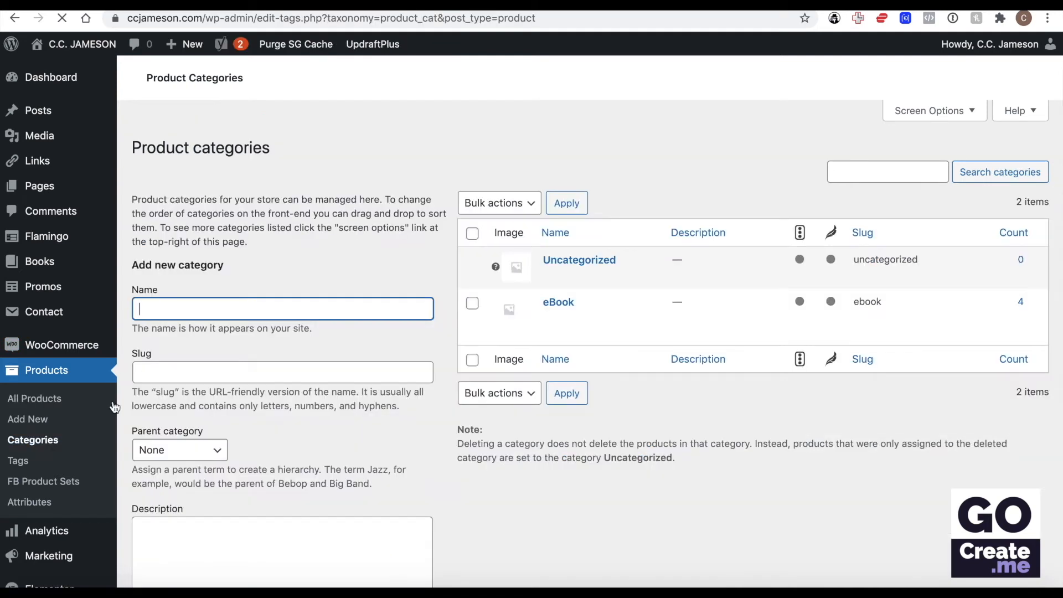
Step: Add a new product category named Test Sub-Category with eBook as its parent category
{"action": "type", "text": "Test Sub-Category"}
{"action": "scroll", "coordinate": [308, 257], "scroll_direction": "down", "scroll_amount": 5}
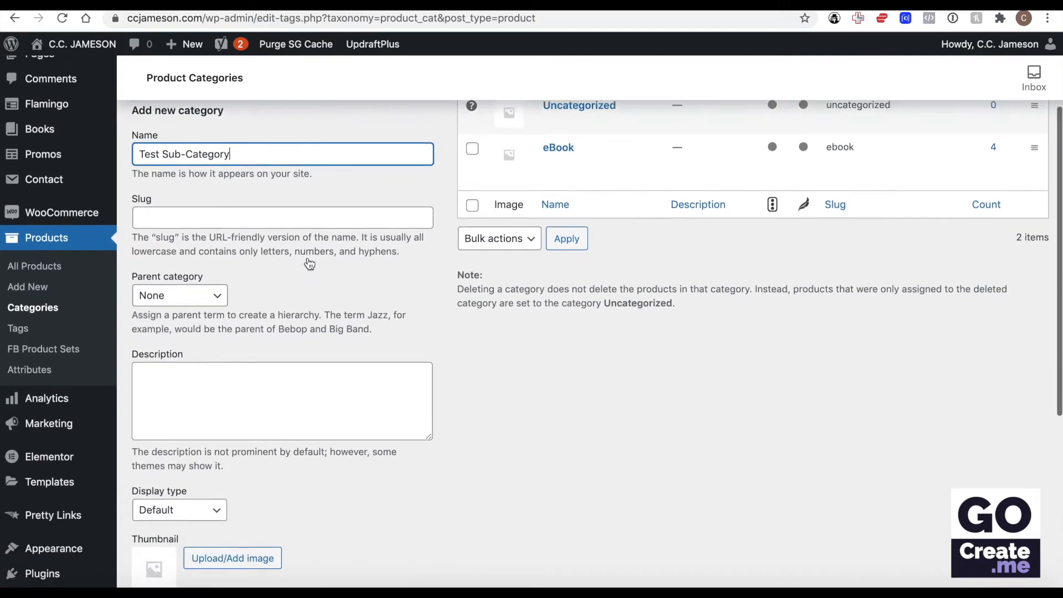
{"action": "left_click", "coordinate": [212, 270]}
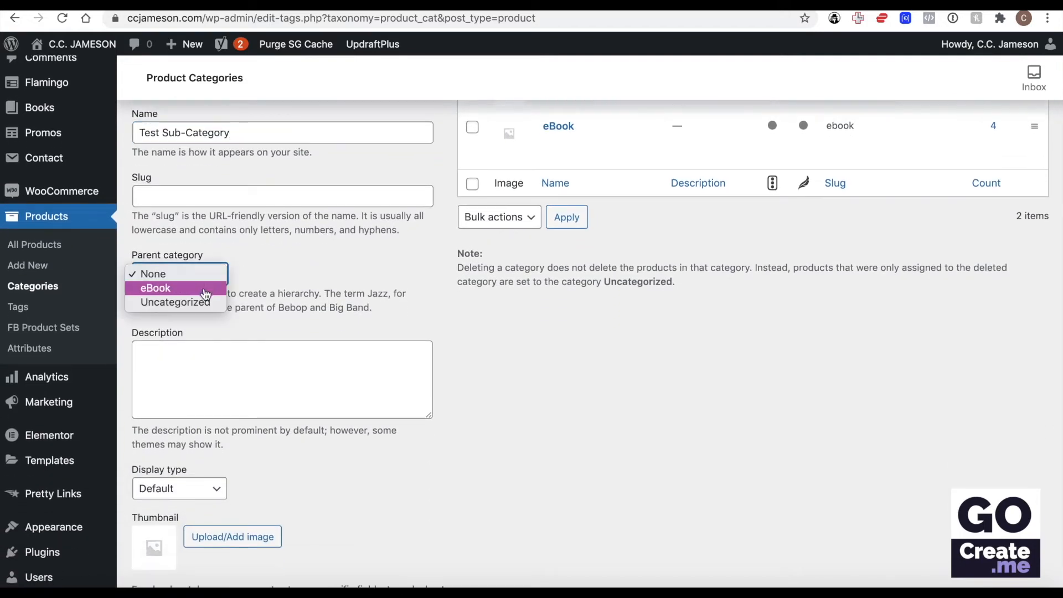
{"action": "left_click", "coordinate": [204, 287]}
{"action": "scroll", "coordinate": [274, 434], "scroll_direction": "down", "scroll_amount": 3}
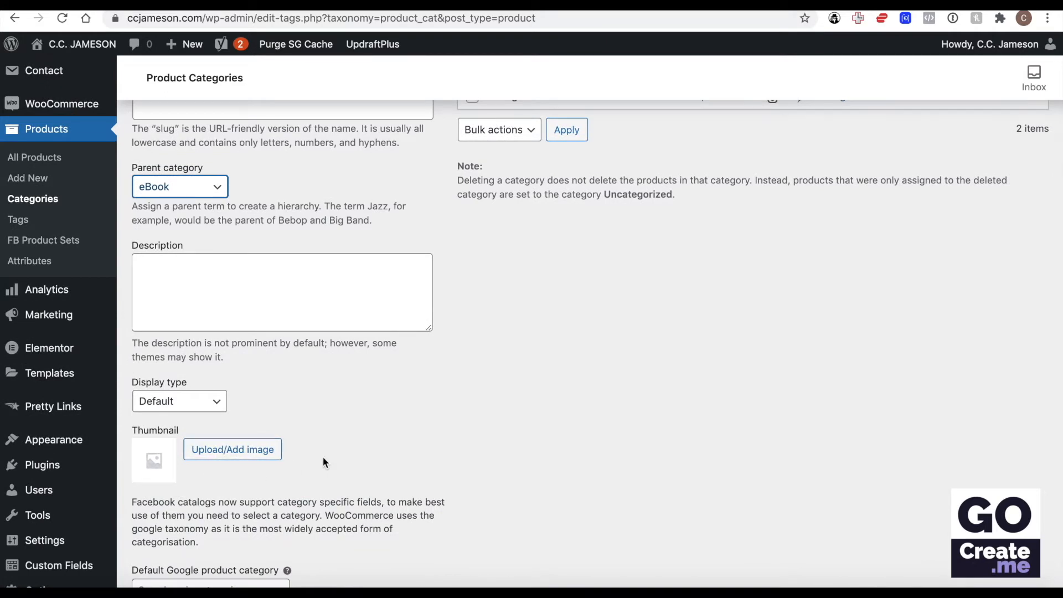
{"action": "scroll", "coordinate": [286, 452], "scroll_direction": "down", "scroll_amount": 6}
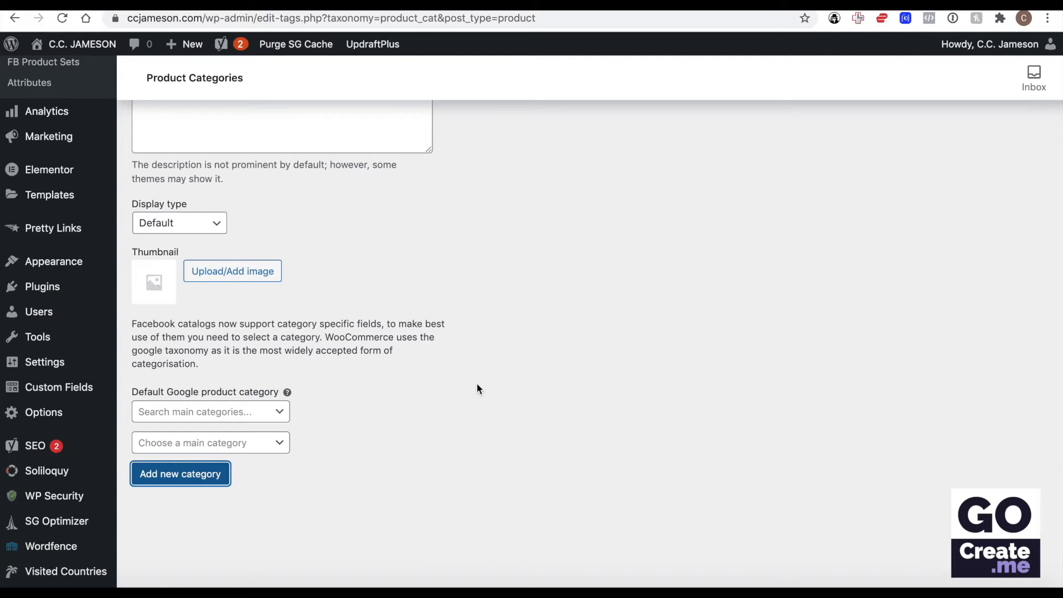
{"action": "left_click", "coordinate": [208, 474]}
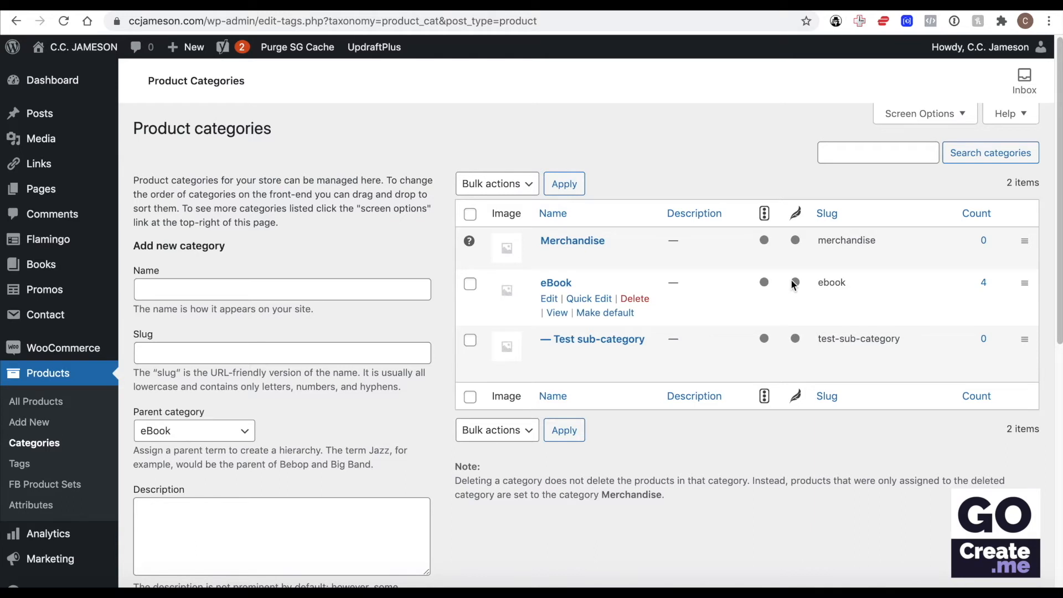
Step: Reorder the product categories so that eBook comes before Merchandise
{"action": "mouse_move", "coordinate": [793, 283]}
{"action": "left_click_drag", "start_coordinate": [1024, 282], "coordinate": [1023, 232]}
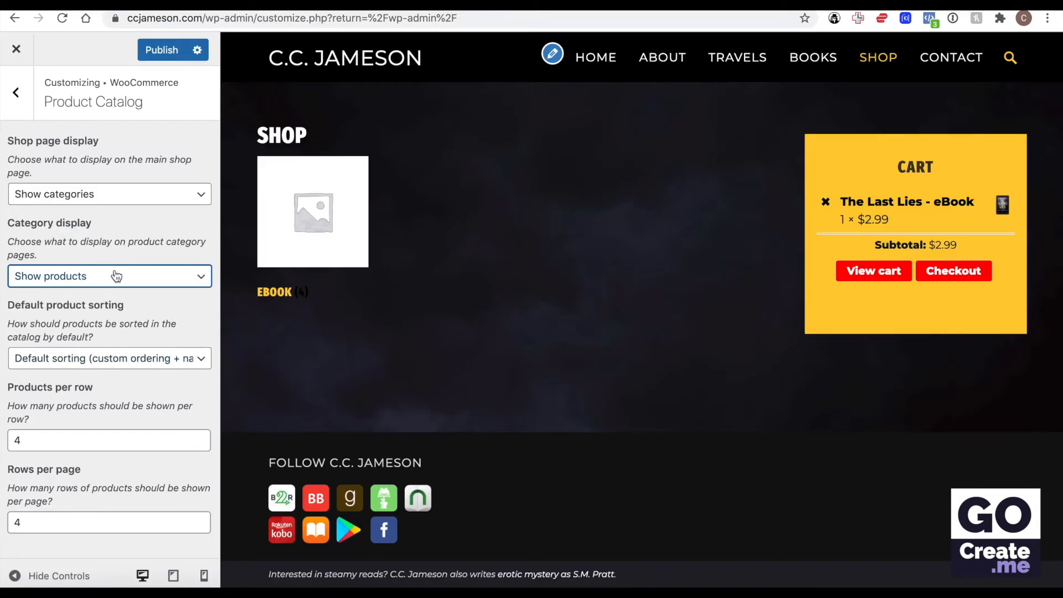
Step: Back in the customizer's Product Catalog settings, set both the category display and the shop page display to Show products
{"action": "left_click", "coordinate": [122, 276]}
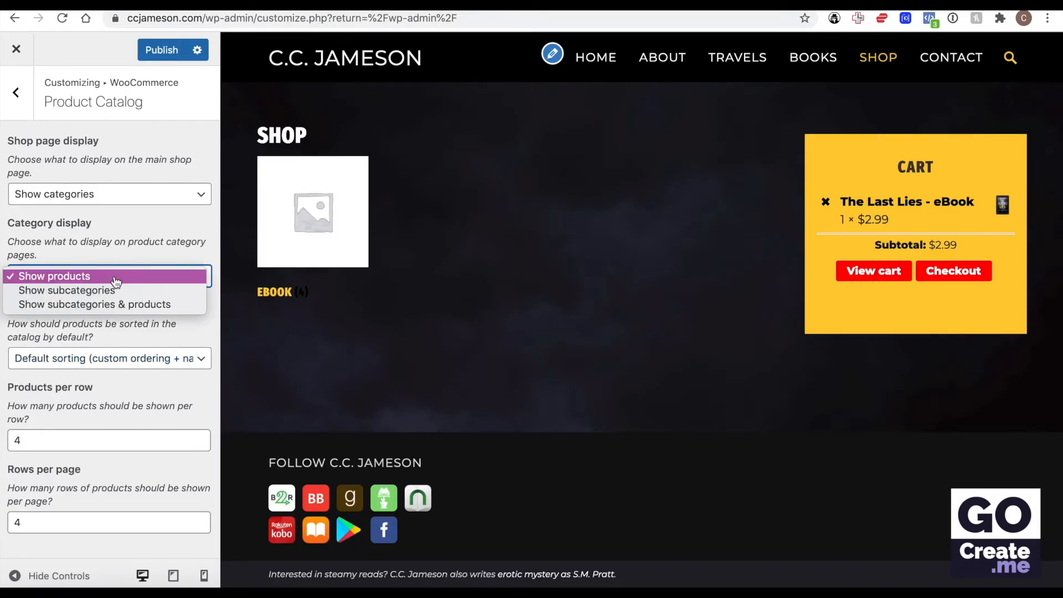
{"action": "left_click", "coordinate": [123, 277]}
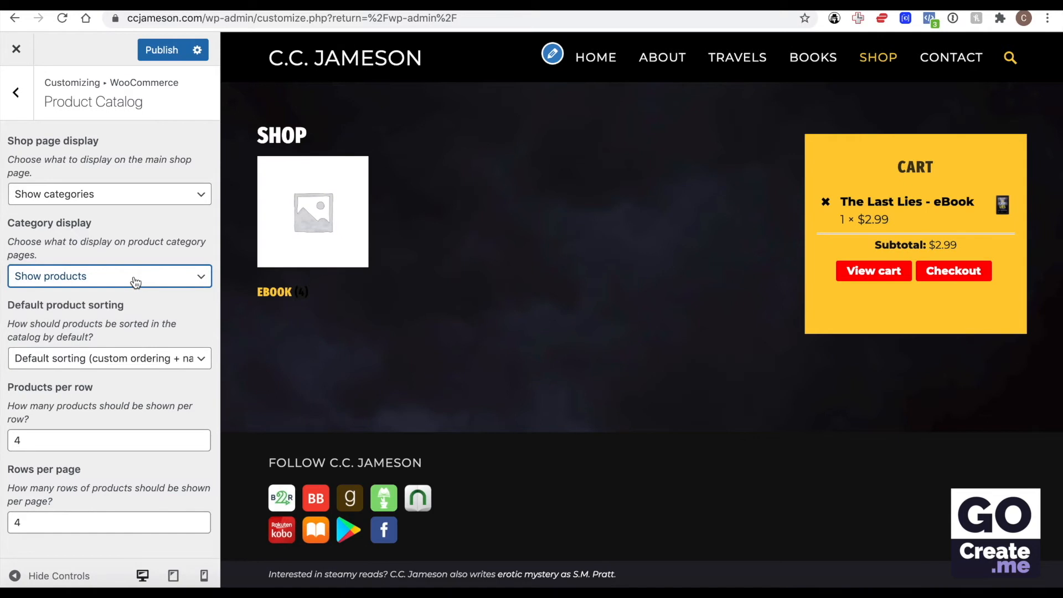
{"action": "left_click", "coordinate": [126, 198]}
{"action": "left_click", "coordinate": [126, 178]}
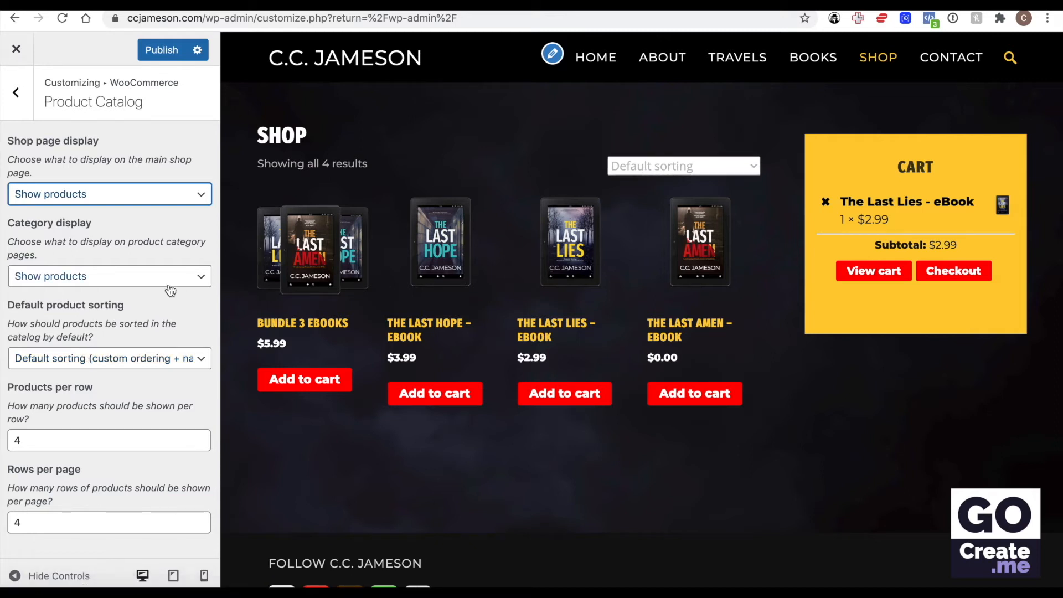
Step: Try Popularity (sales) as the default product sorting and switch it back to Default sorting (custom ordering + name)
{"action": "left_click", "coordinate": [110, 357]}
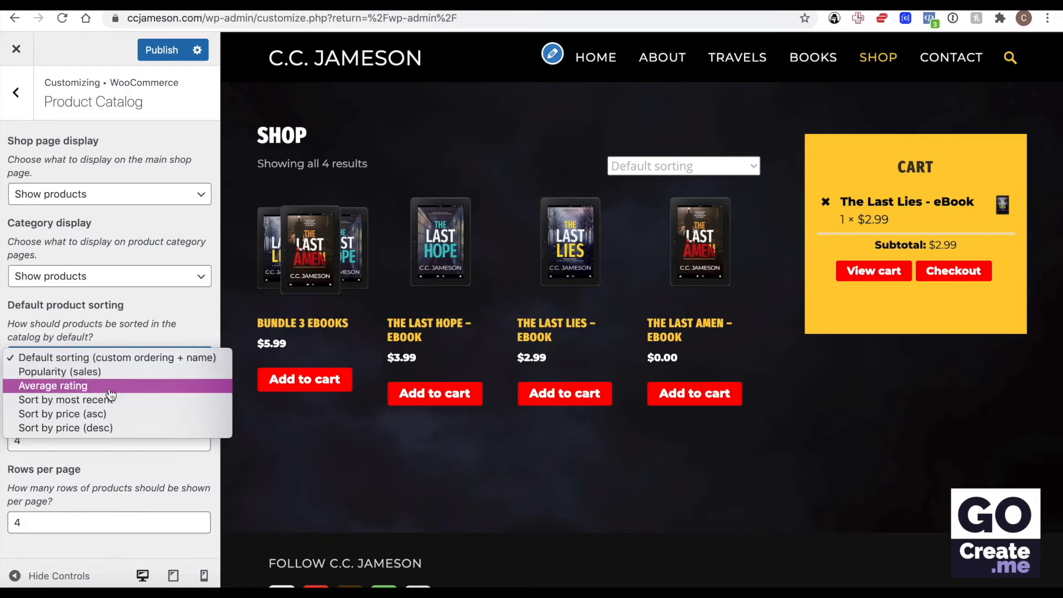
{"action": "left_click", "coordinate": [106, 372]}
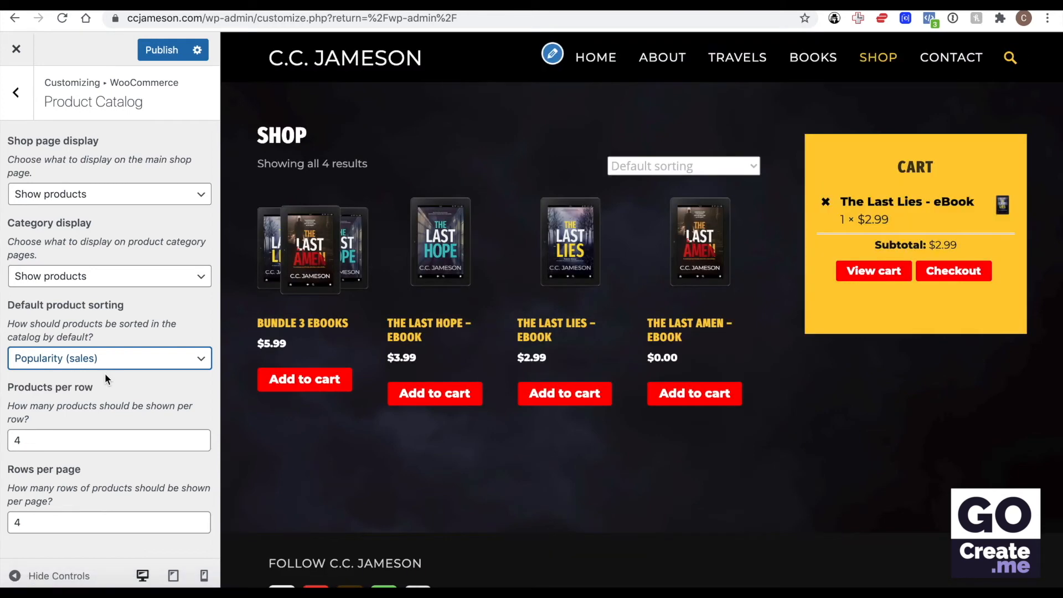
{"action": "left_click", "coordinate": [95, 352]}
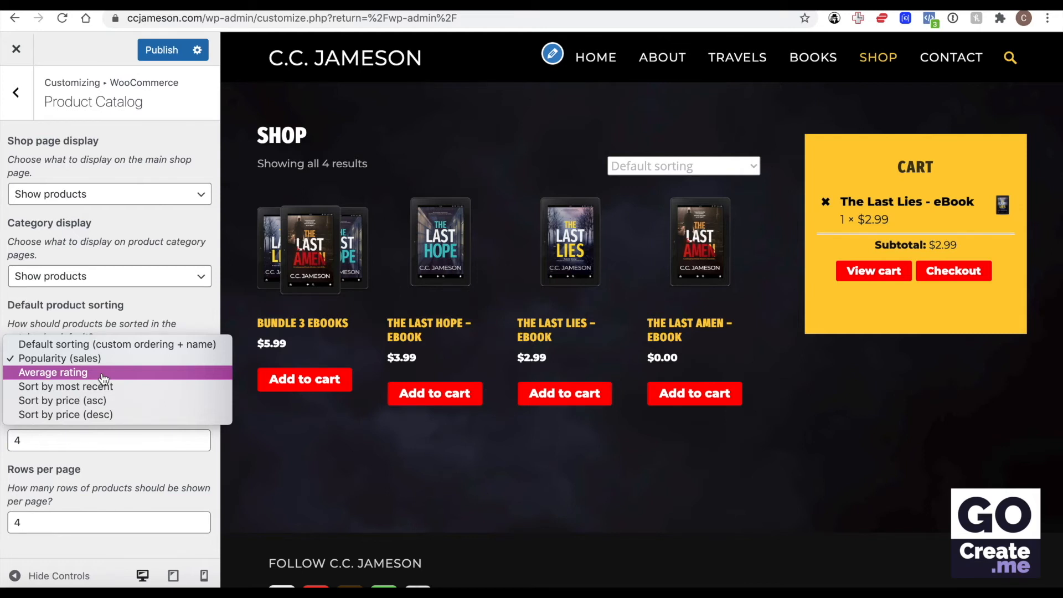
{"action": "left_click", "coordinate": [89, 344]}
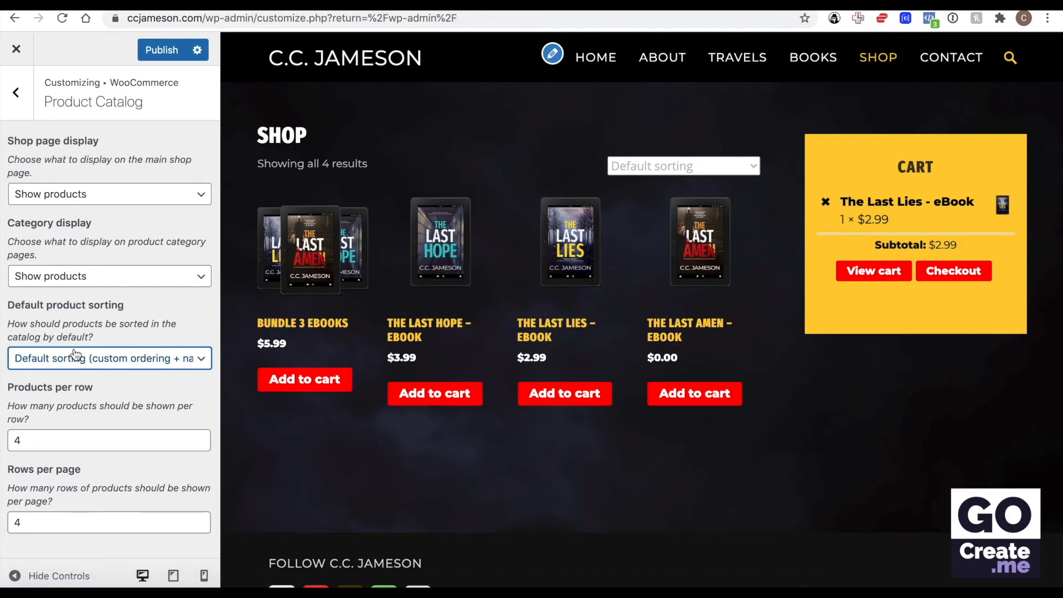
Step: Try 3 and 2 products per row in the shop preview and restore the setting to 4
{"action": "double_click", "coordinate": [44, 440]}
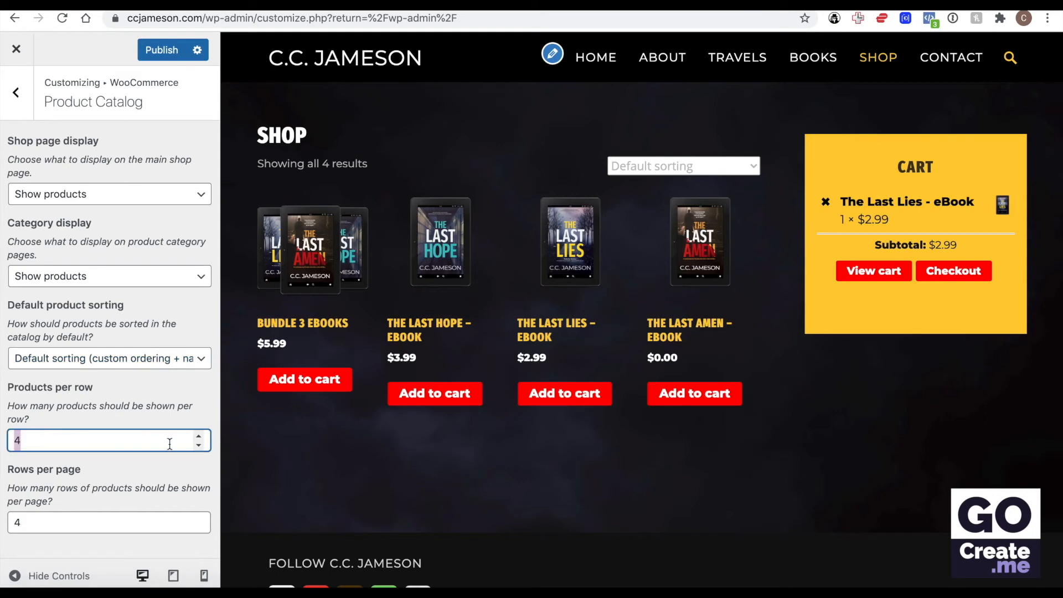
{"action": "left_click", "coordinate": [199, 446]}
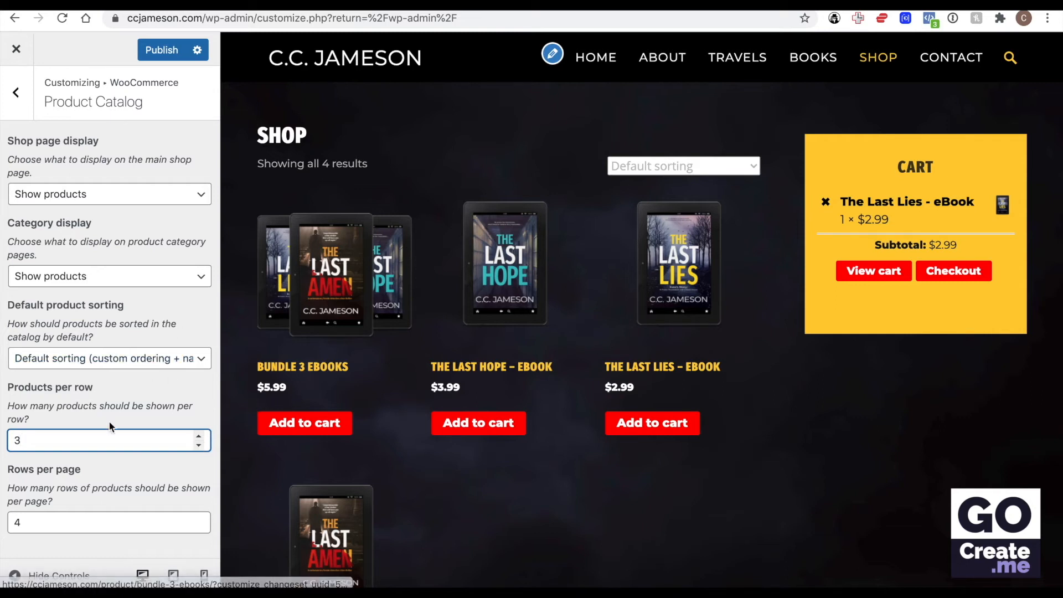
{"action": "left_click", "coordinate": [198, 445]}
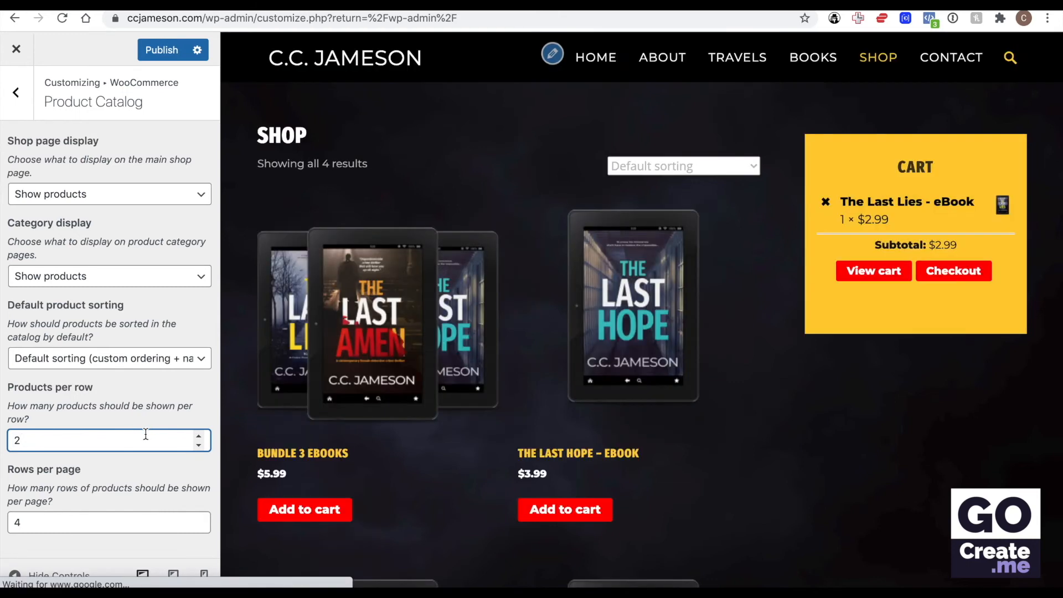
{"action": "left_click", "coordinate": [197, 435]}
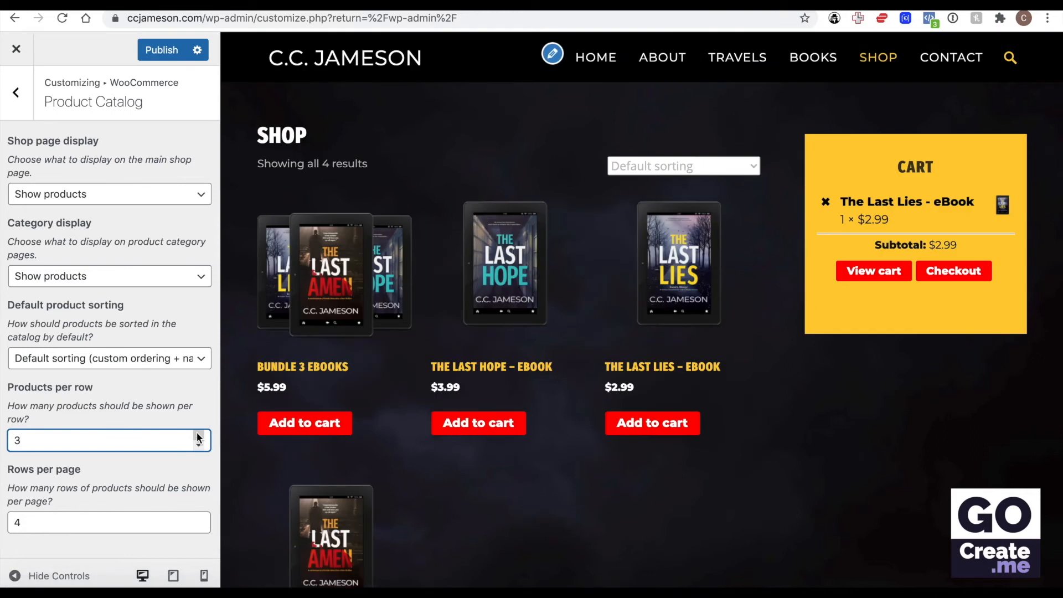
{"action": "left_click", "coordinate": [198, 436]}
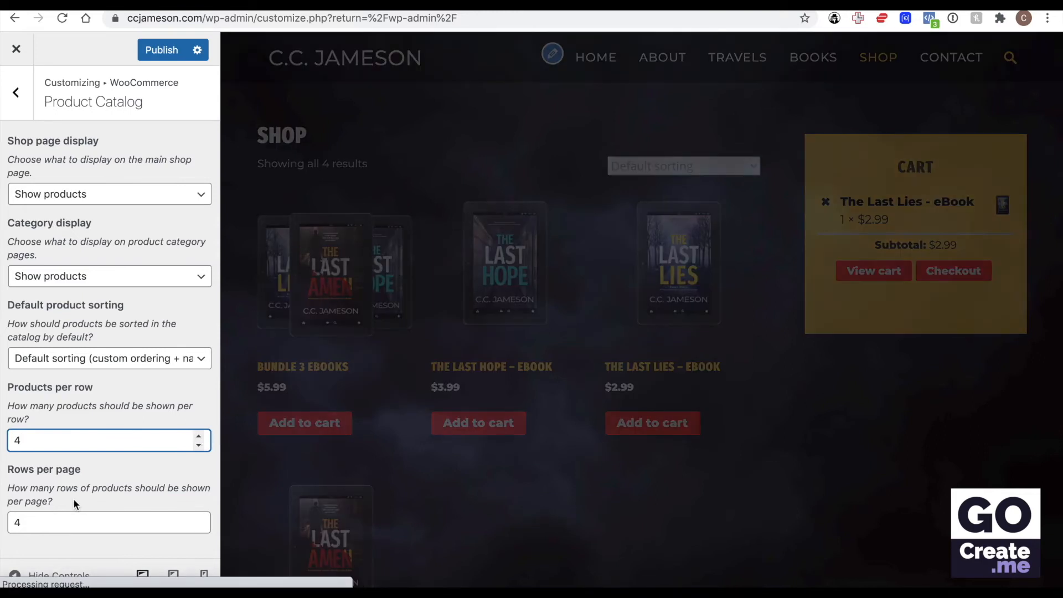
Step: Set both the products per row and the rows per page to 1
{"action": "left_click", "coordinate": [17, 522]}
{"action": "type", "text": "1"}
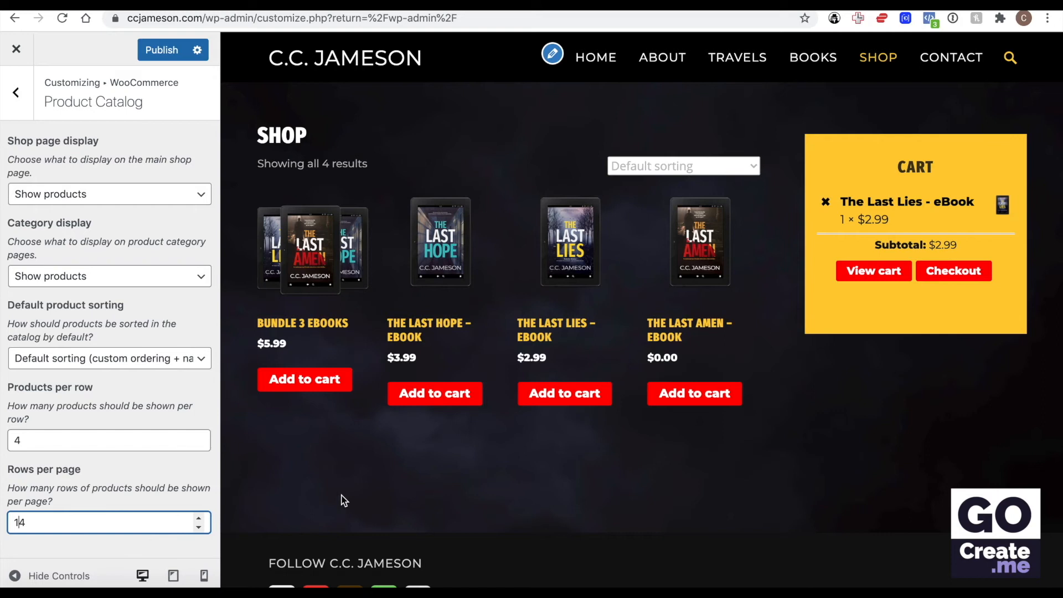
{"action": "left_click", "coordinate": [57, 427]}
{"action": "double_click", "coordinate": [58, 427]}
{"action": "type", "text": "1"}
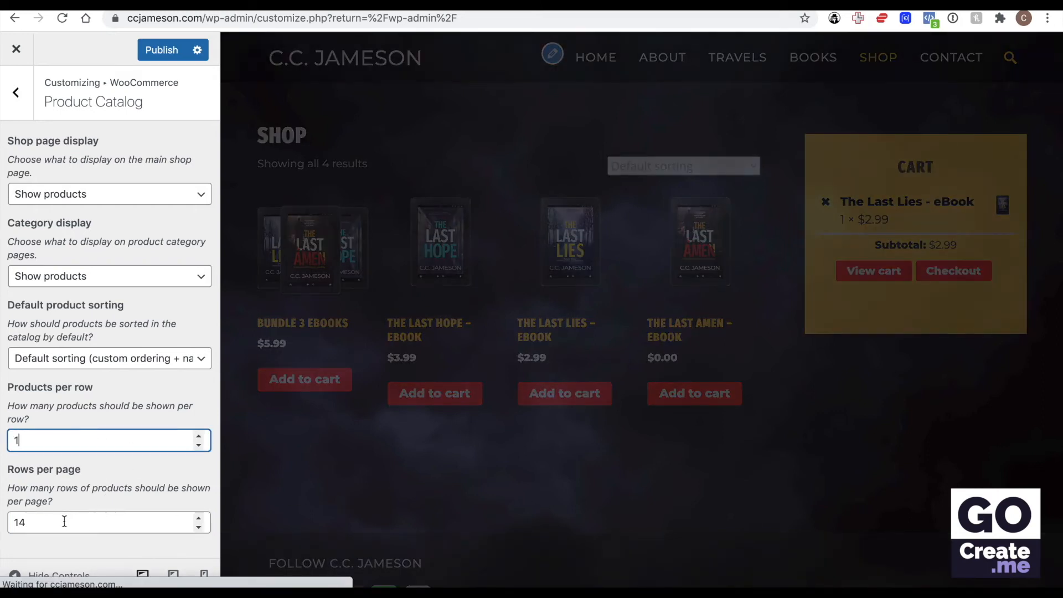
{"action": "left_click", "coordinate": [64, 521]}
{"action": "double_click", "coordinate": [64, 521]}
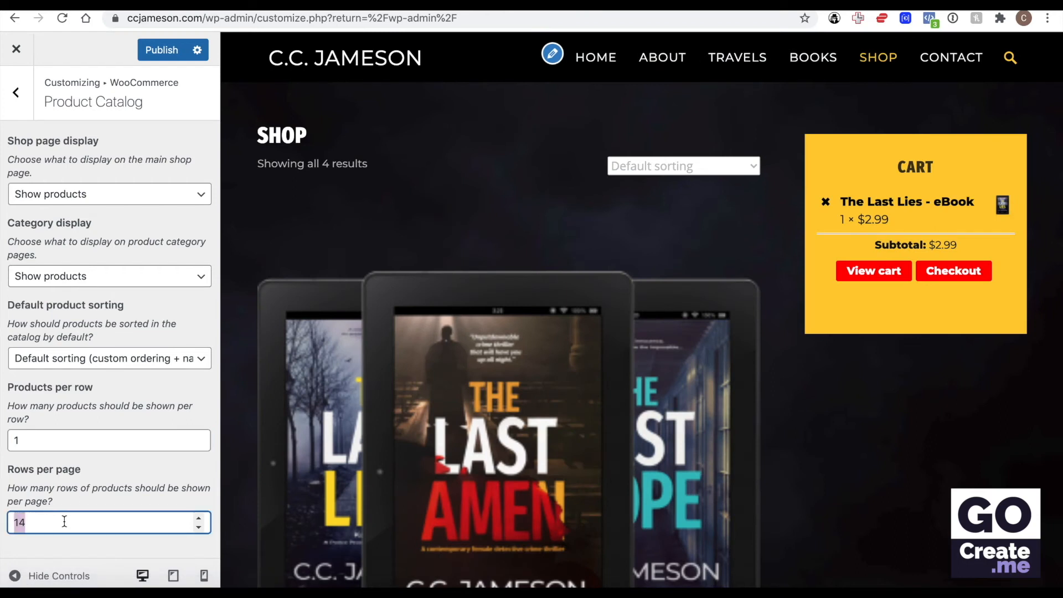
{"action": "type", "text": "1"}
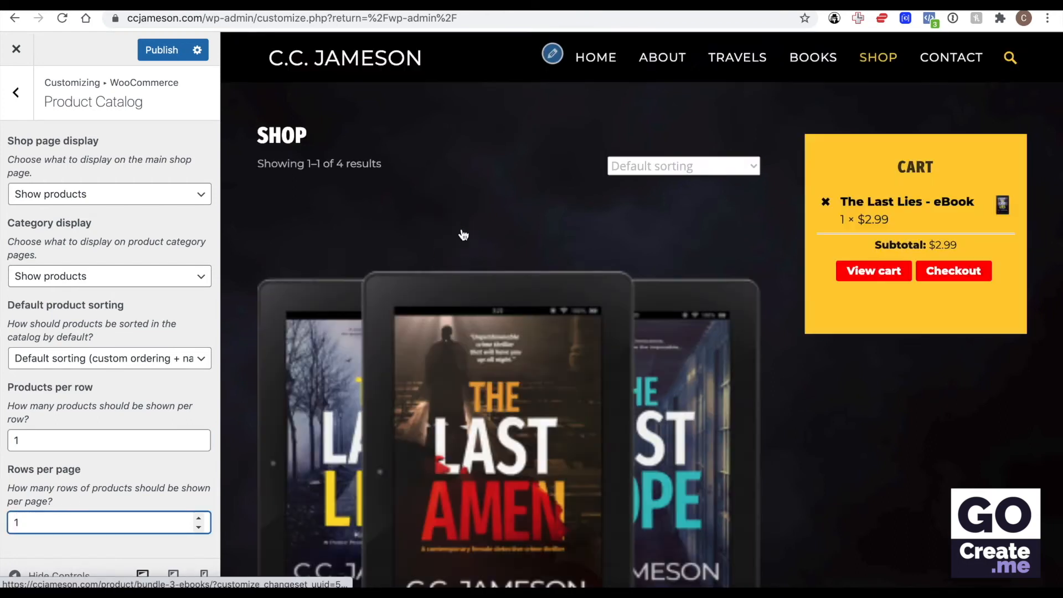
Step: View the shop preview's pagination and look at the second page of products
{"action": "scroll", "coordinate": [463, 235], "scroll_direction": "down", "scroll_amount": 8}
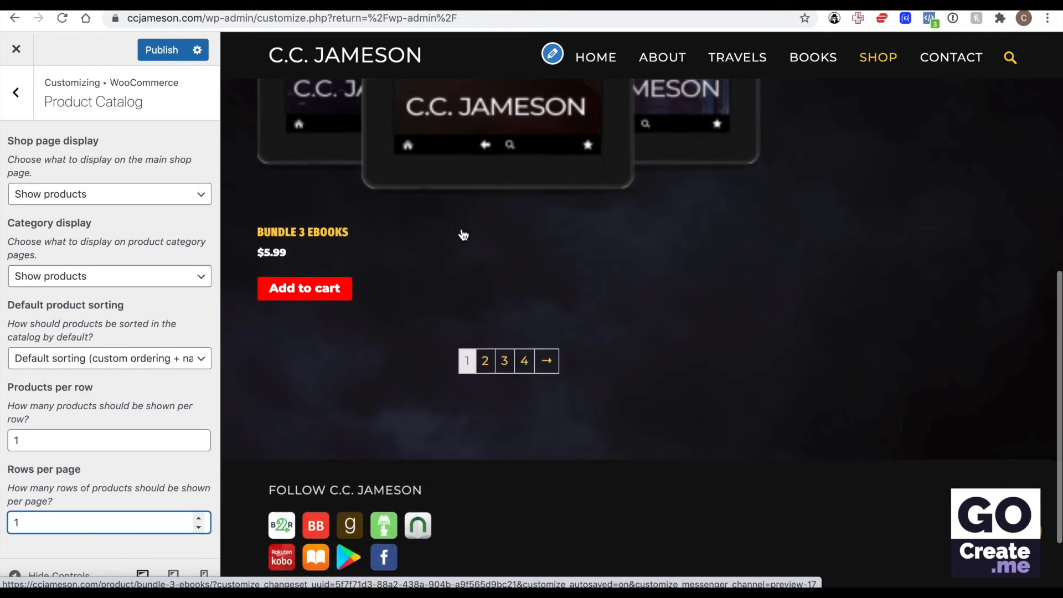
{"action": "left_click", "coordinate": [485, 361]}
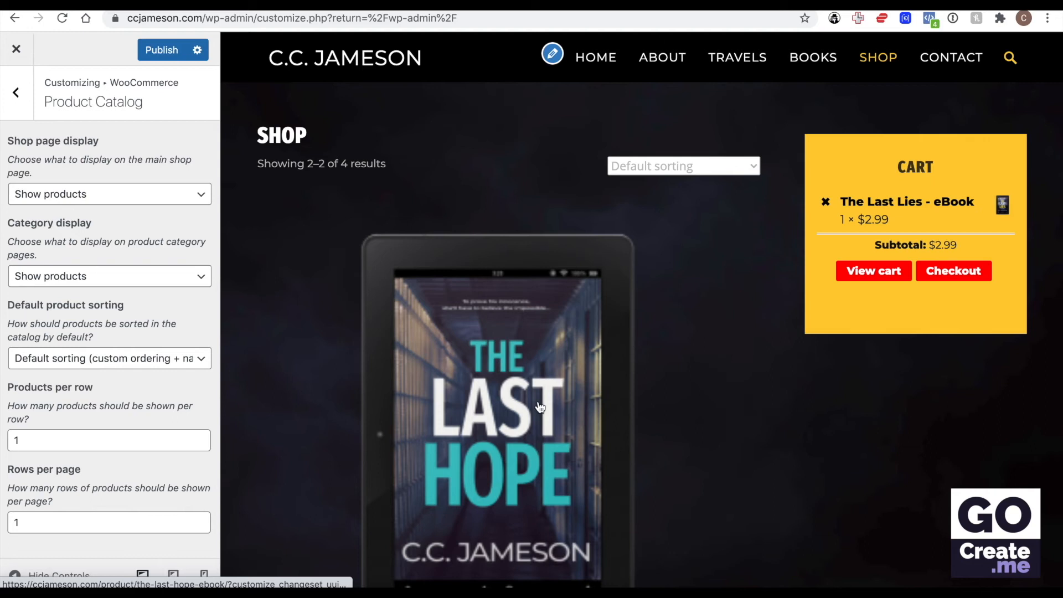
{"action": "scroll", "coordinate": [540, 407], "scroll_direction": "down", "scroll_amount": 3}
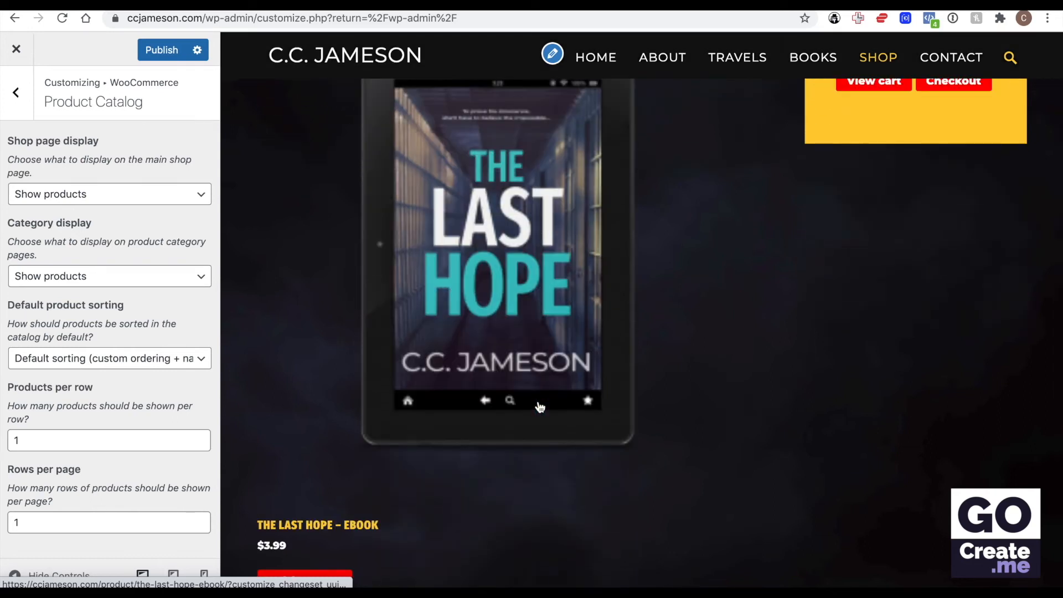
Step: Set the catalog to 4 products per row and 10 rows per page, and publish the changes
{"action": "left_click", "coordinate": [53, 439]}
{"action": "left_click", "coordinate": [199, 436]}
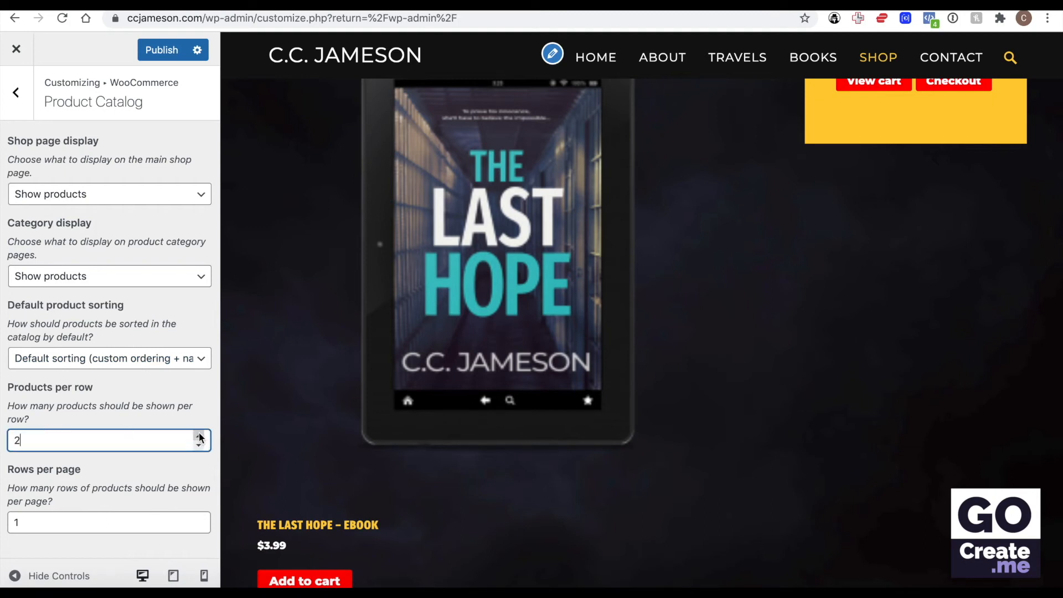
{"action": "left_click", "coordinate": [199, 435]}
{"action": "left_click", "coordinate": [198, 435]}
{"action": "double_click", "coordinate": [81, 521]}
{"action": "type", "text": "10"}
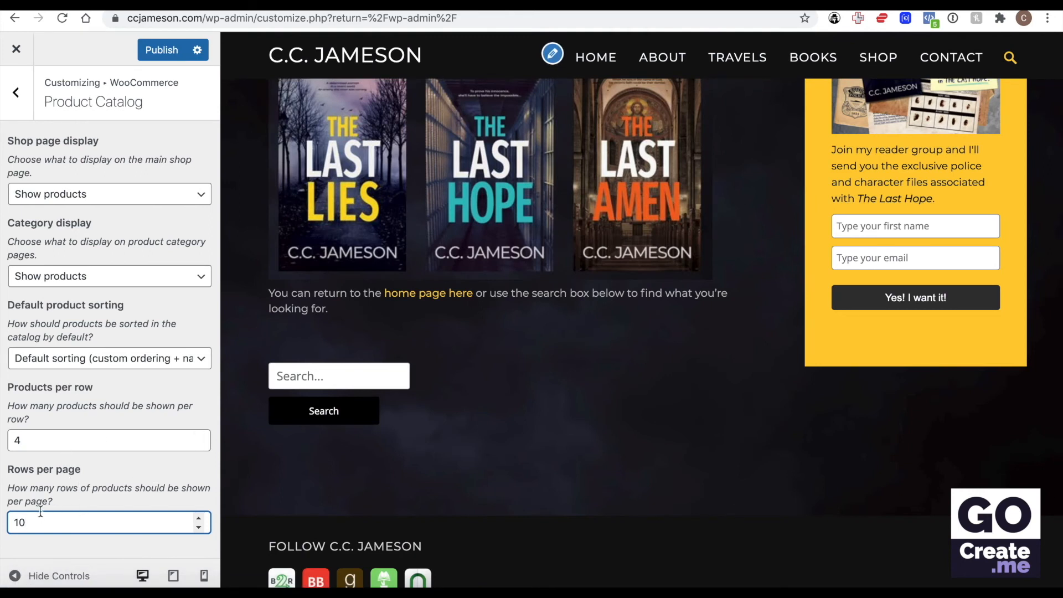
{"action": "scroll", "coordinate": [388, 370], "scroll_direction": "up", "scroll_amount": 3}
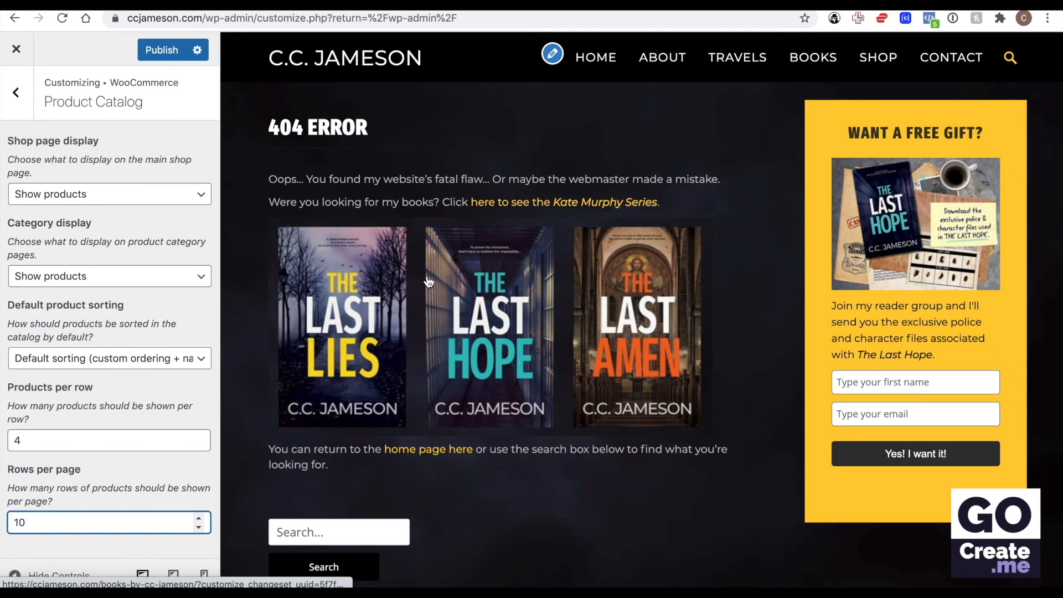
{"action": "left_click", "coordinate": [163, 48]}
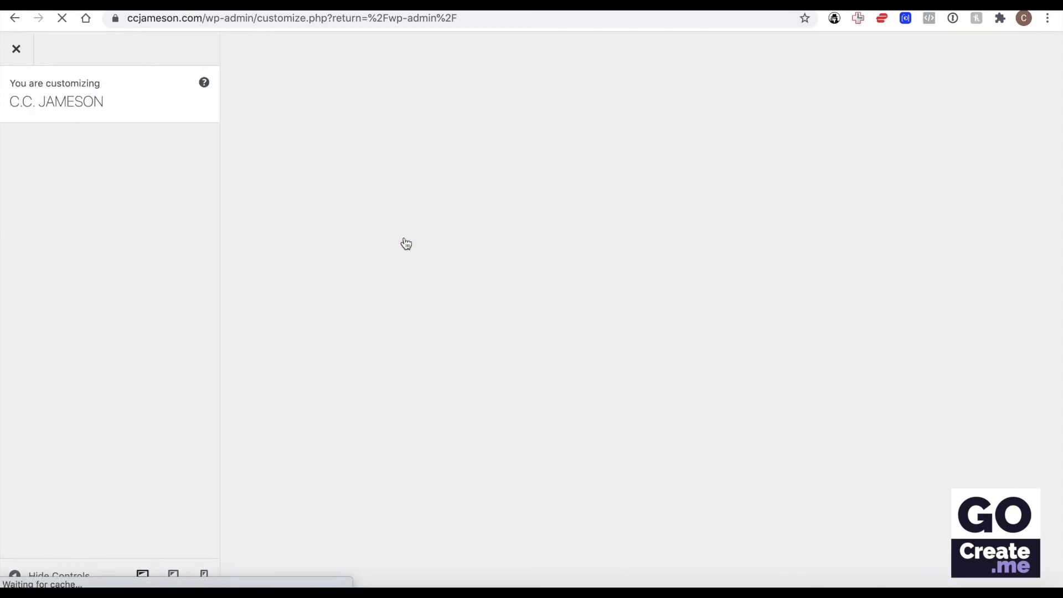
Step: Reopen the WooCommerce Product Catalog settings in the reloaded customizer
{"action": "scroll", "coordinate": [91, 391], "scroll_direction": "down", "scroll_amount": 1}
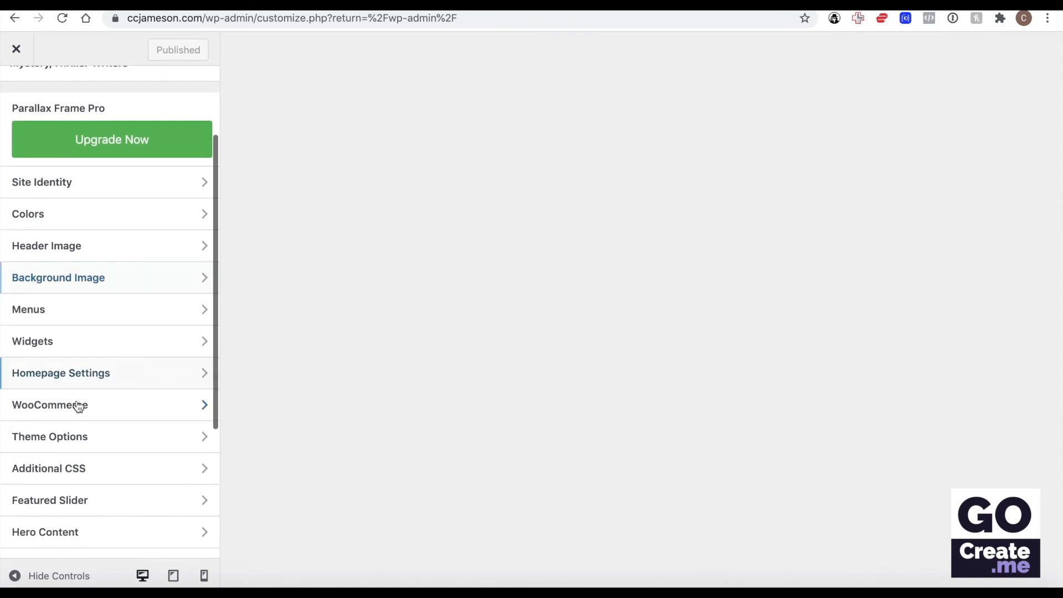
{"action": "left_click", "coordinate": [78, 406]}
{"action": "left_click", "coordinate": [92, 181]}
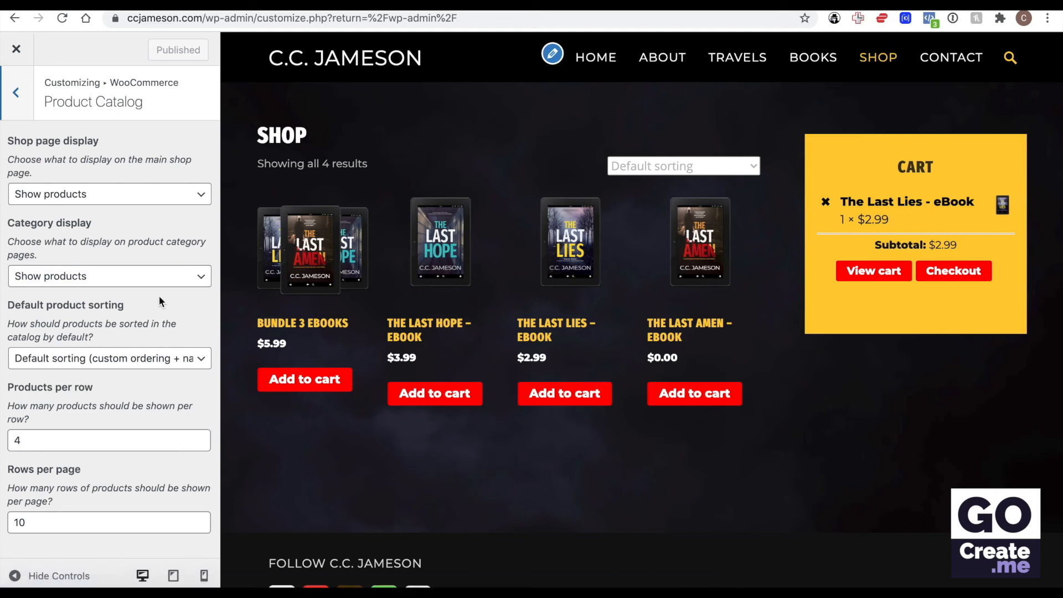
Step: Open the WooCommerce Product Images settings and set the thumbnail width to 400
{"action": "left_click", "coordinate": [16, 93]}
{"action": "left_click", "coordinate": [69, 214]}
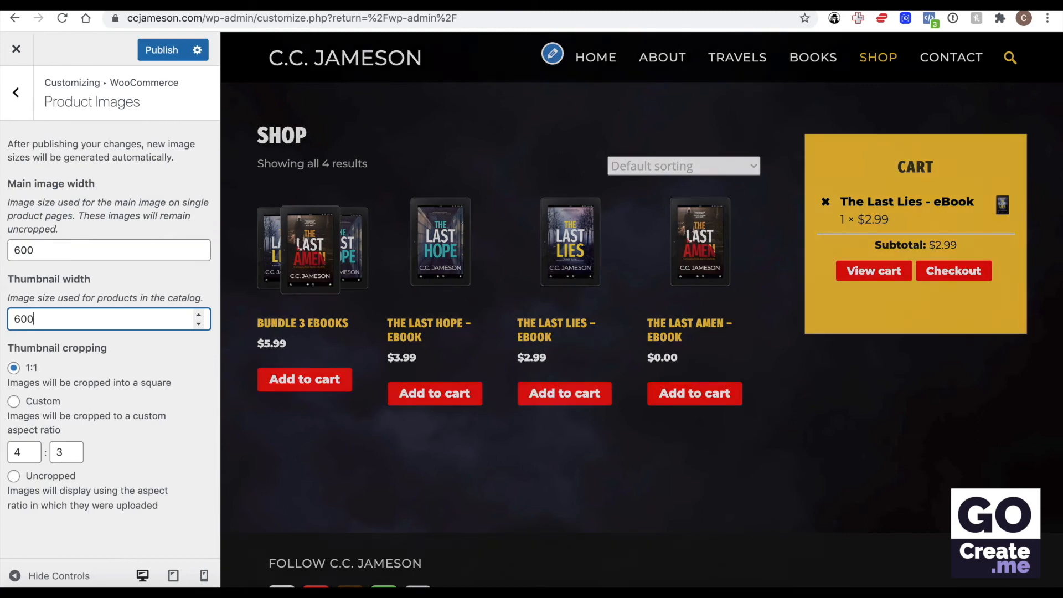
{"action": "key", "text": "BackSpace"}
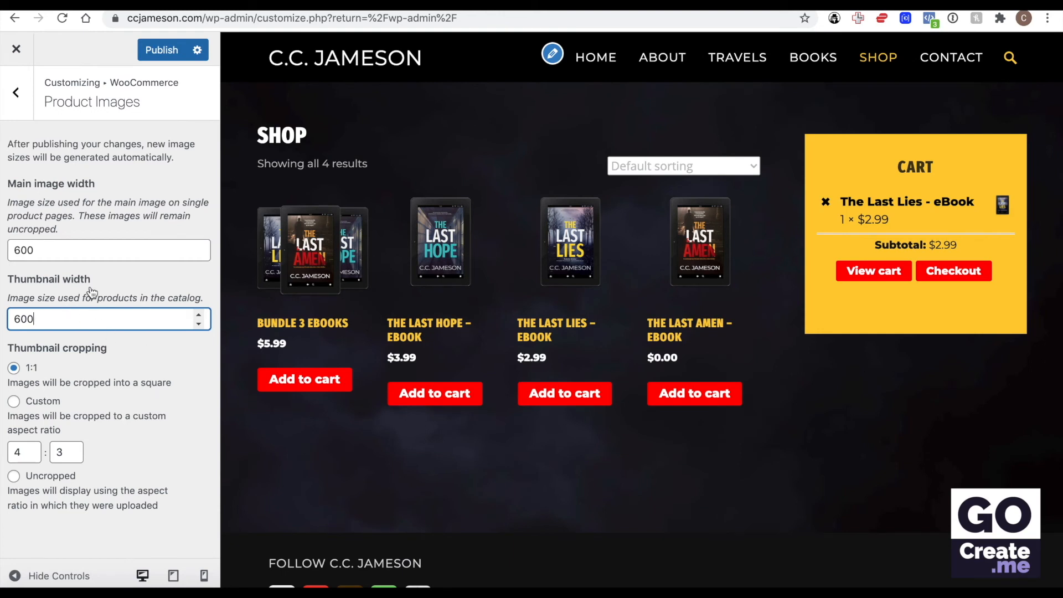
{"action": "left_click", "coordinate": [22, 318]}
{"action": "key", "text": "BackSpace"}
{"action": "type", "text": "4"}
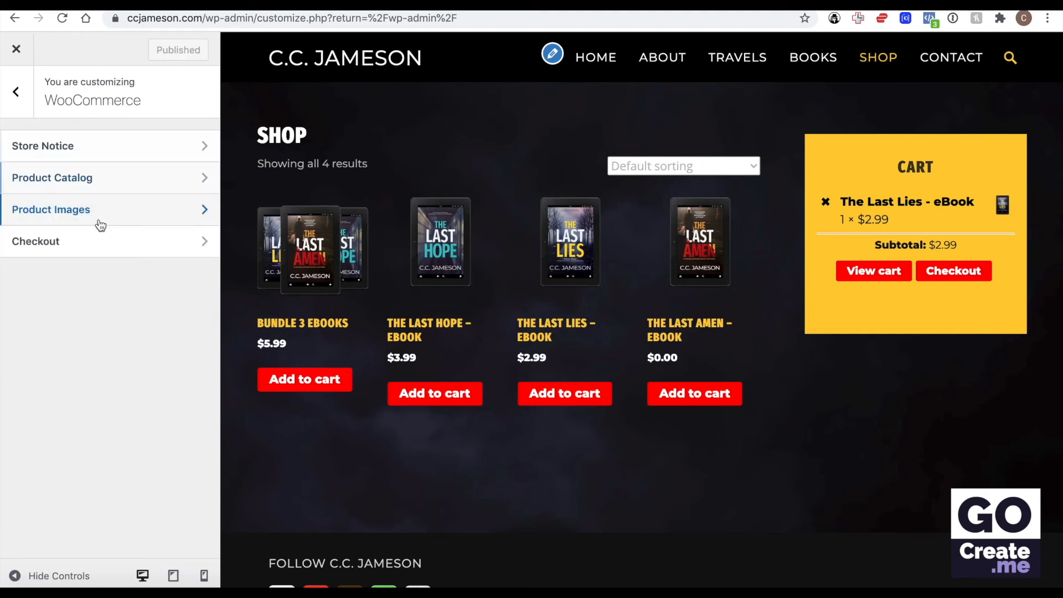
Step: Open the WooCommerce Checkout settings and view the choices for the Address line 2 field
{"action": "left_click", "coordinate": [95, 249]}
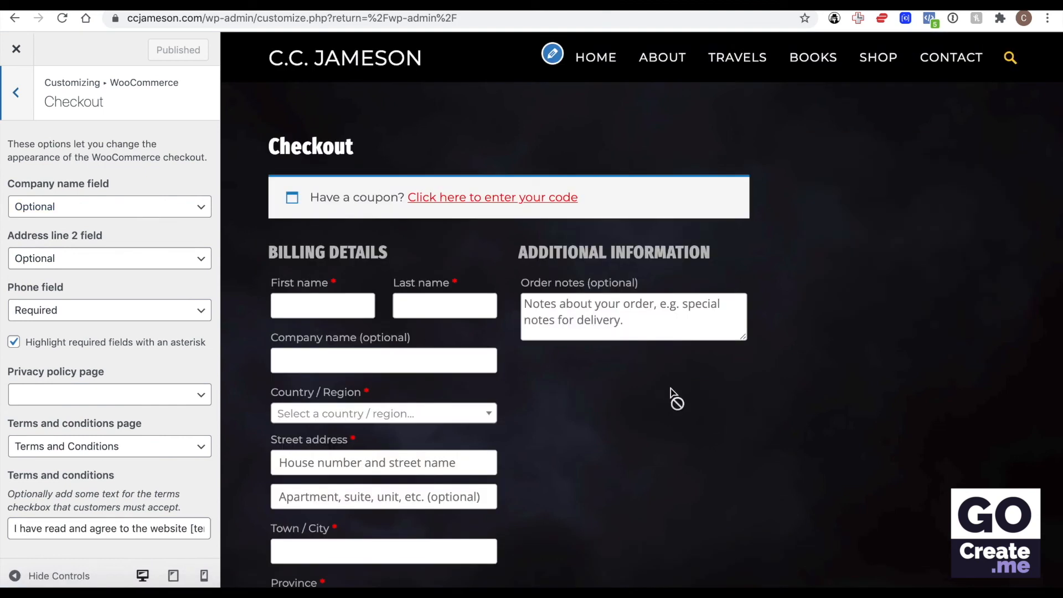
{"action": "left_click", "coordinate": [99, 265]}
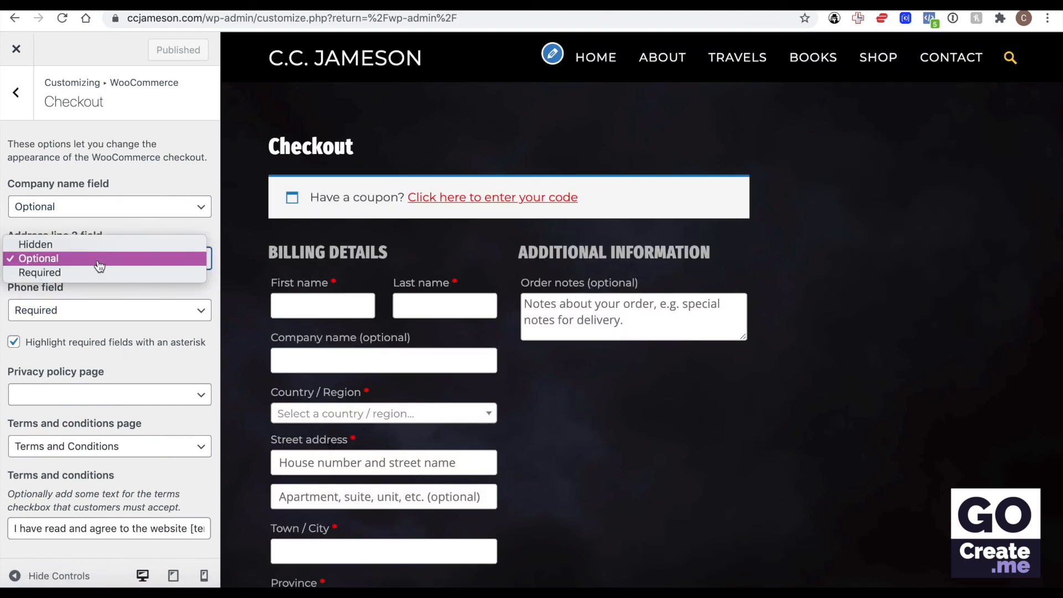
{"action": "left_click", "coordinate": [103, 187]}
Step: Try hiding the checkout's company name field and set it back to Optional
{"action": "left_click", "coordinate": [72, 206]}
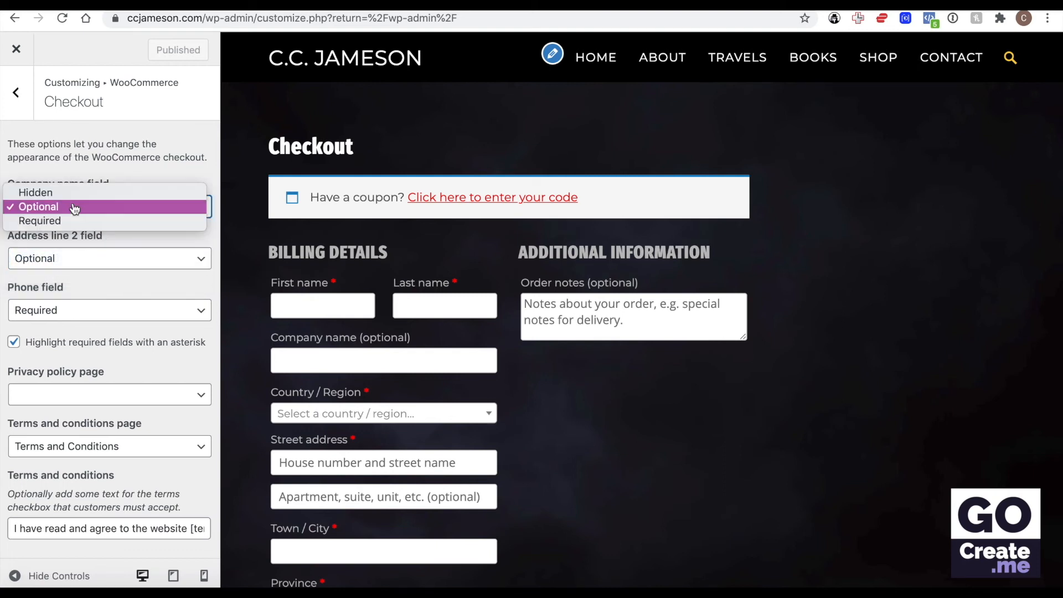
{"action": "left_click", "coordinate": [73, 193]}
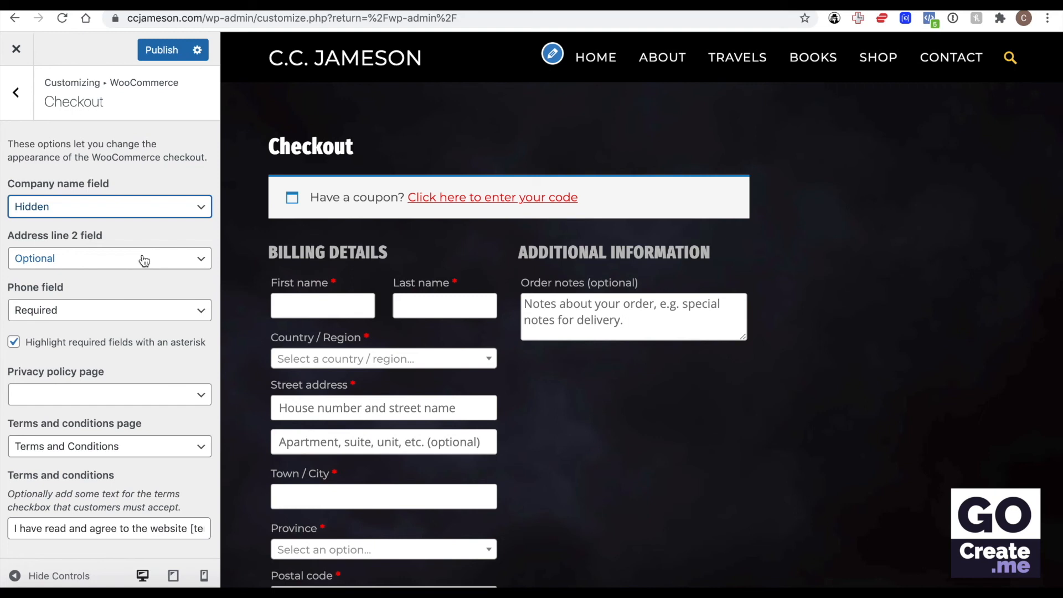
{"action": "left_click", "coordinate": [129, 211]}
{"action": "left_click", "coordinate": [128, 221]}
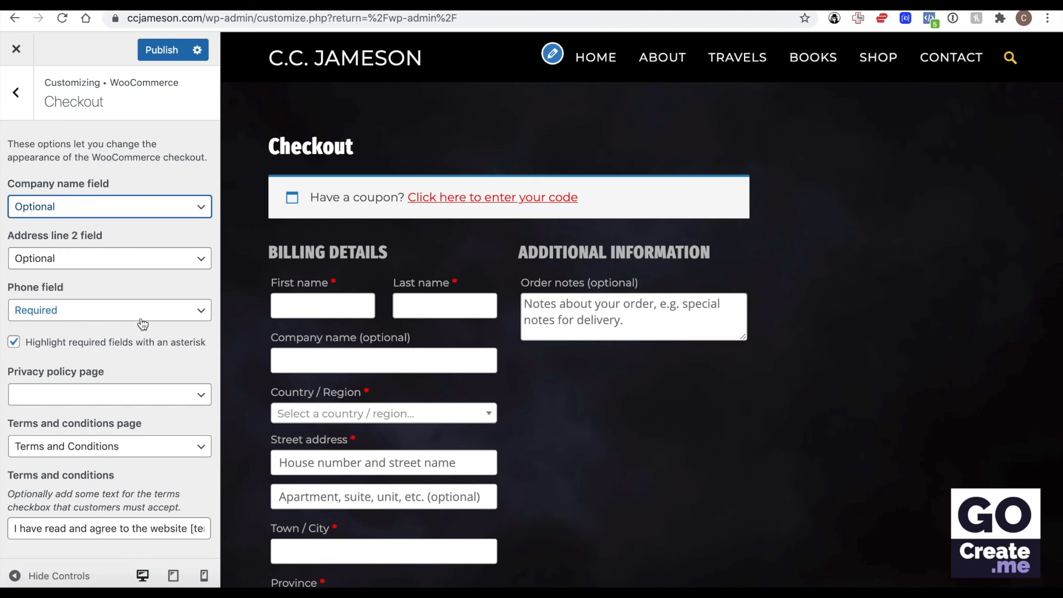
Step: Assign the Privacy Policy page as the checkout's privacy policy page
{"action": "left_click", "coordinate": [122, 394]}
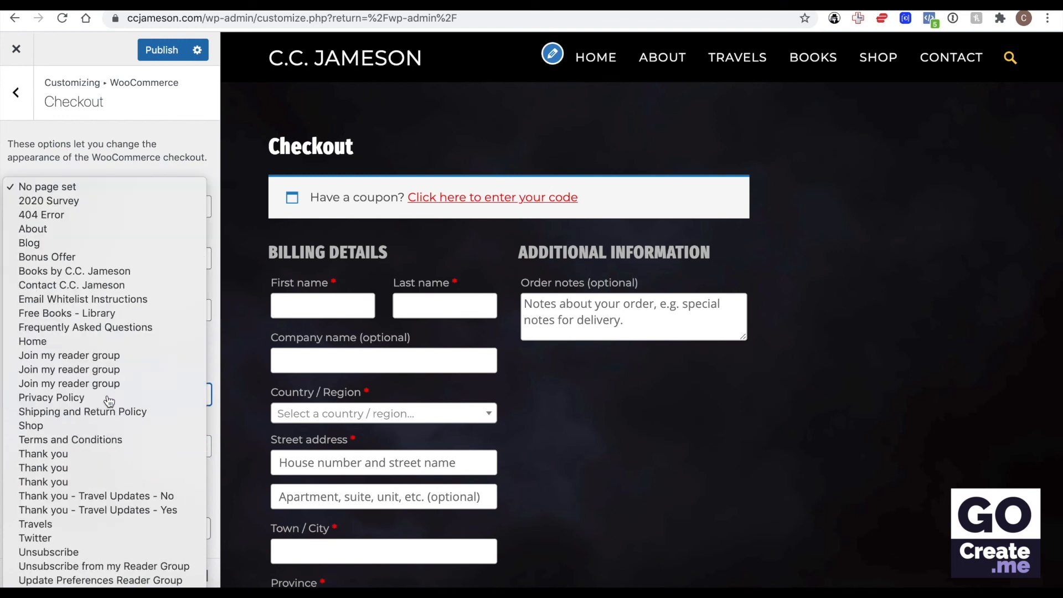
{"action": "left_click", "coordinate": [109, 398]}
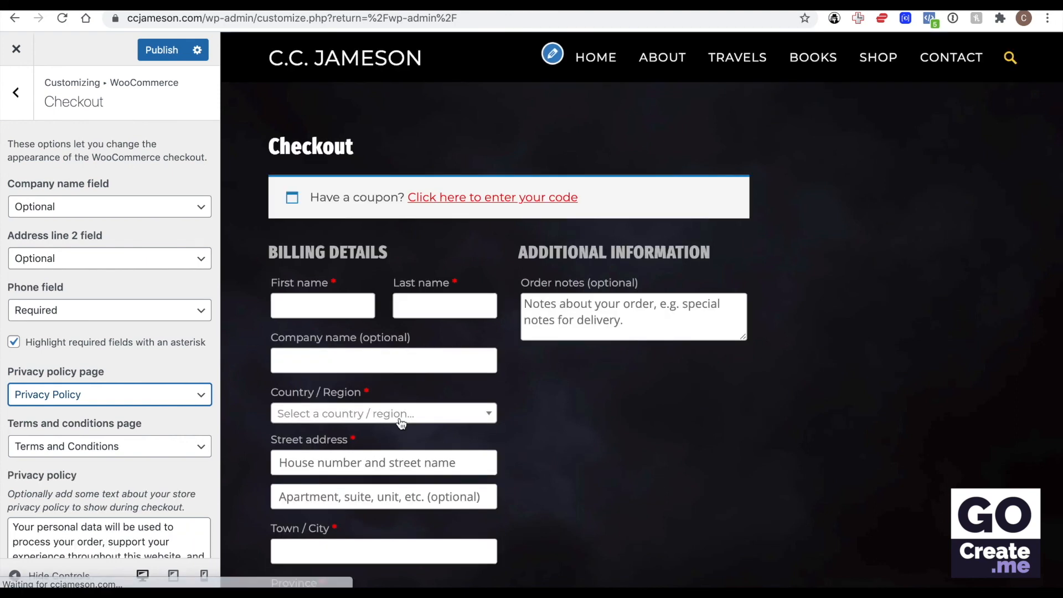
Step: Check the privacy and terms text at the end of the checkout preview and view the linked Terms & Conditions page
{"action": "scroll", "coordinate": [404, 427], "scroll_direction": "down", "scroll_amount": 5}
{"action": "scroll", "coordinate": [402, 424], "scroll_direction": "down", "scroll_amount": 10}
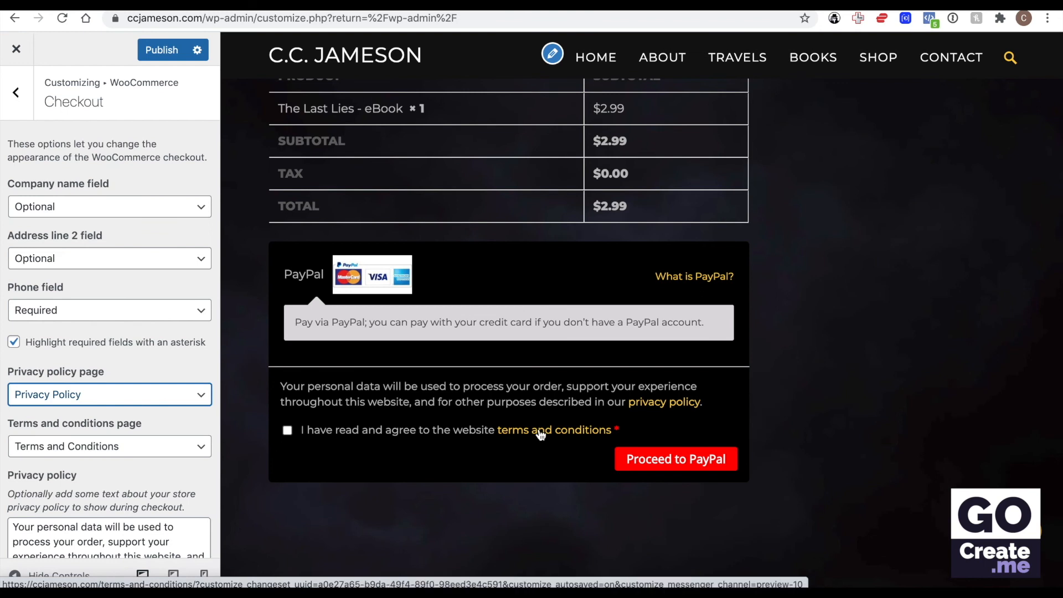
{"action": "left_click", "coordinate": [540, 435]}
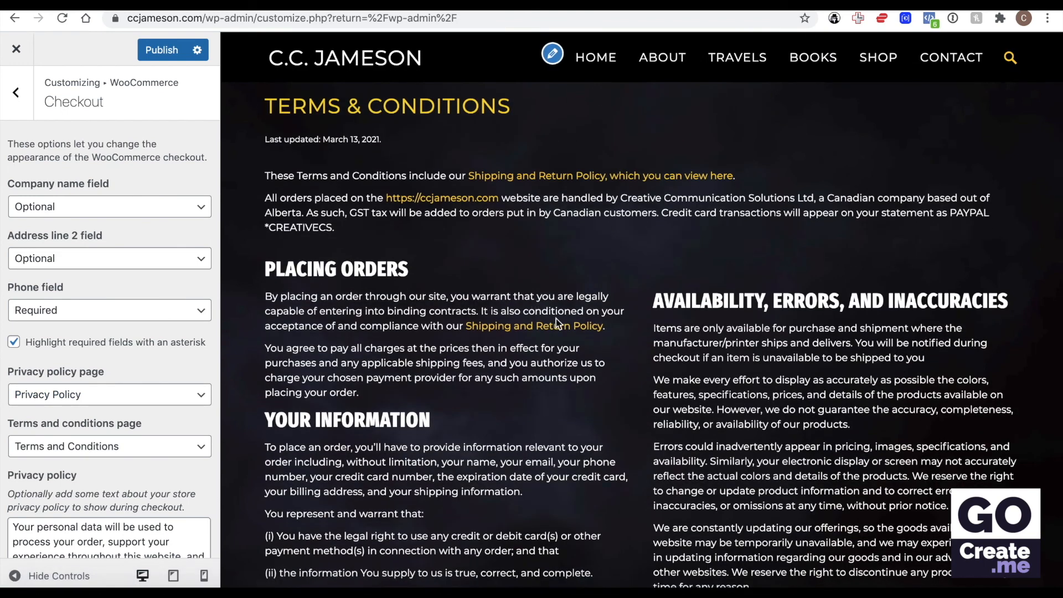
{"action": "scroll", "coordinate": [442, 299], "scroll_direction": "up", "scroll_amount": 1}
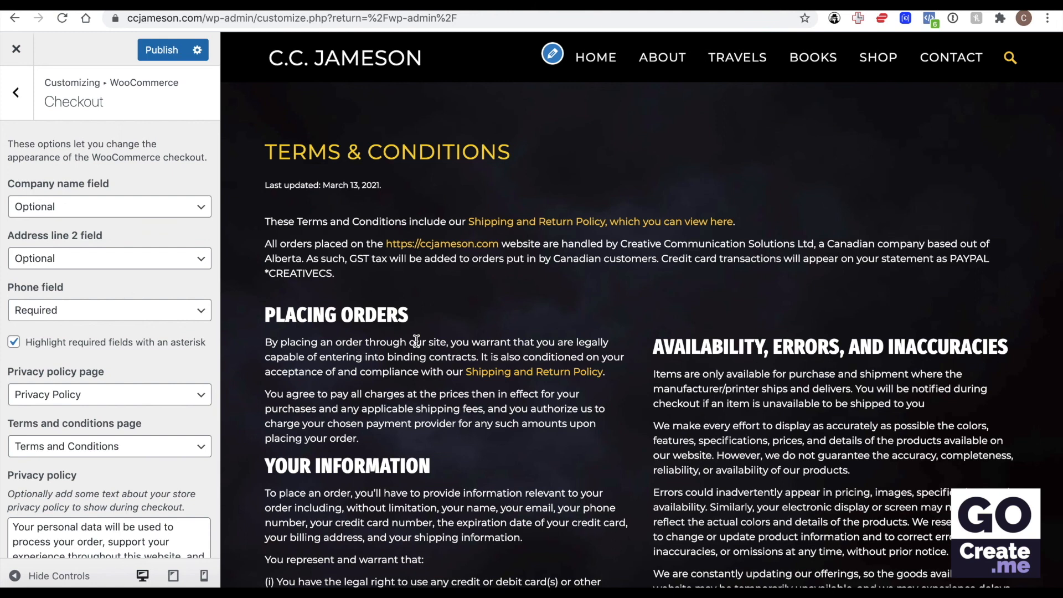
Step: Examine the previewed Terms & Conditions page and the full text of the checkout's terms and conditions checkbox
{"action": "scroll", "coordinate": [417, 339], "scroll_direction": "down", "scroll_amount": 1}
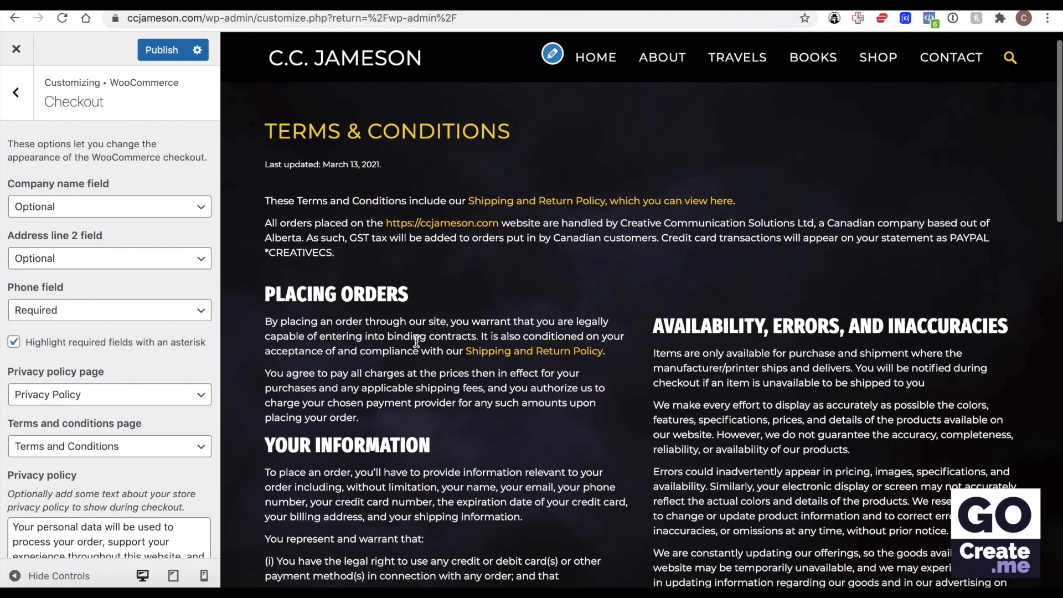
{"action": "scroll", "coordinate": [416, 339], "scroll_direction": "up", "scroll_amount": 1}
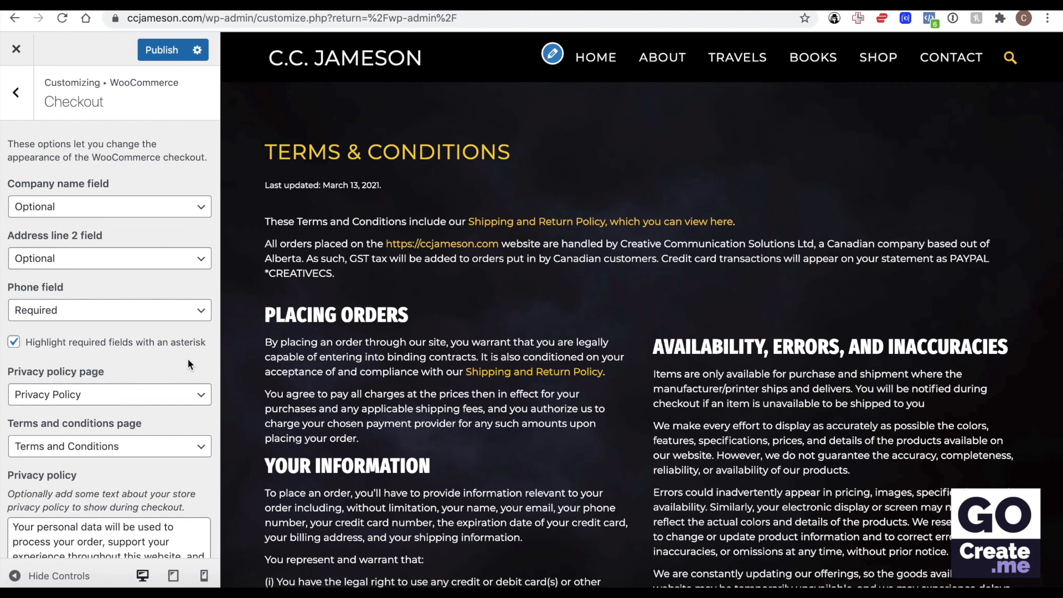
{"action": "scroll", "coordinate": [187, 358], "scroll_direction": "down", "scroll_amount": 3}
{"action": "double_click", "coordinate": [58, 533]}
{"action": "triple_click", "coordinate": [60, 538]}
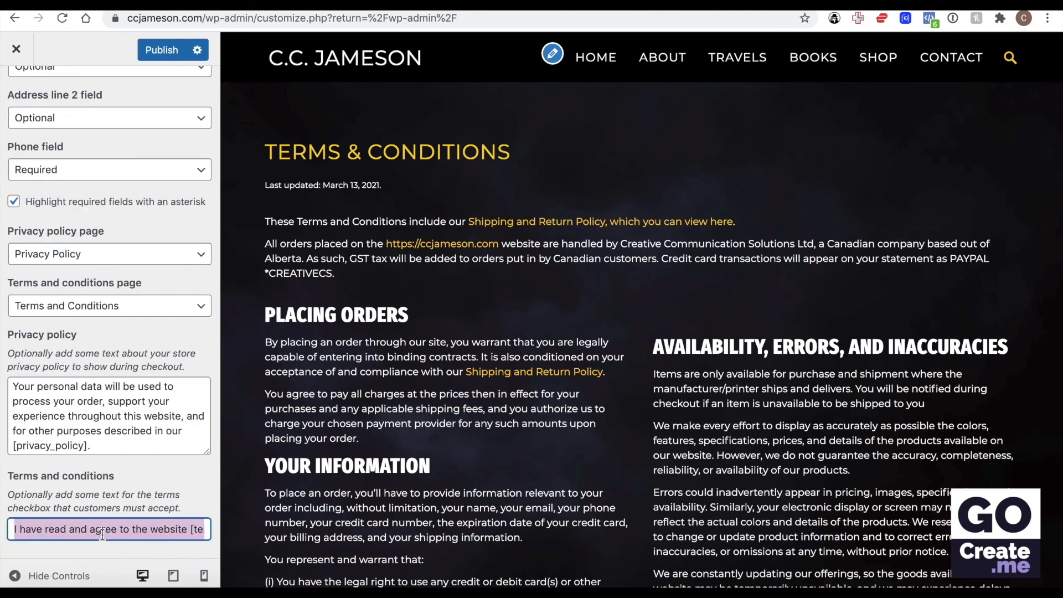
{"action": "left_click", "coordinate": [79, 528]}
{"action": "key", "text": "End"}
{"action": "scroll", "coordinate": [156, 523], "scroll_direction": "left", "scroll_amount": 1}
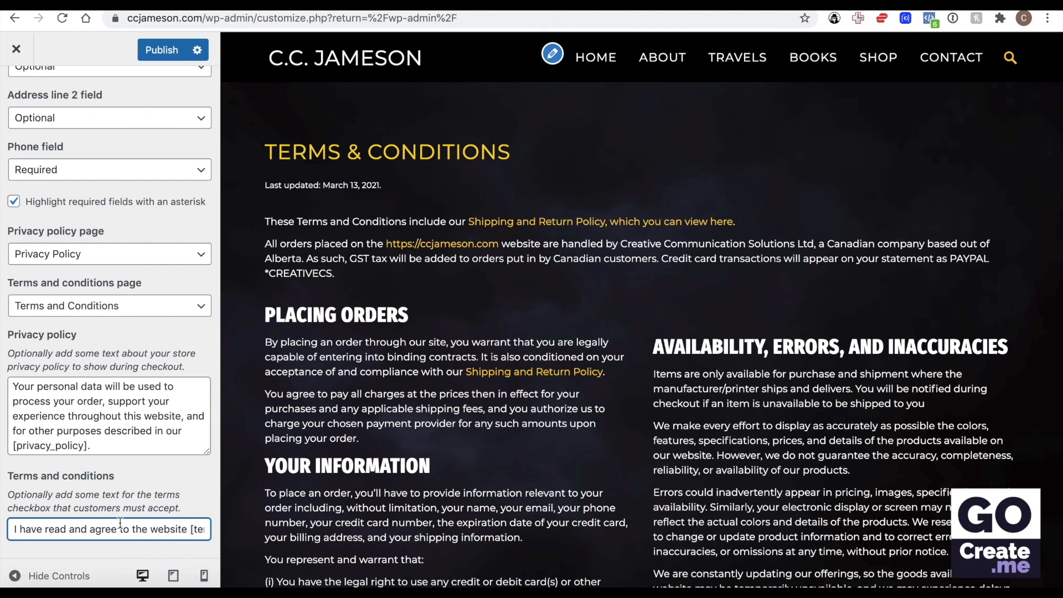
Step: Publish the checkout customizations and open the product page of The Last Lies eBook from the live shop
{"action": "left_click", "coordinate": [167, 53]}
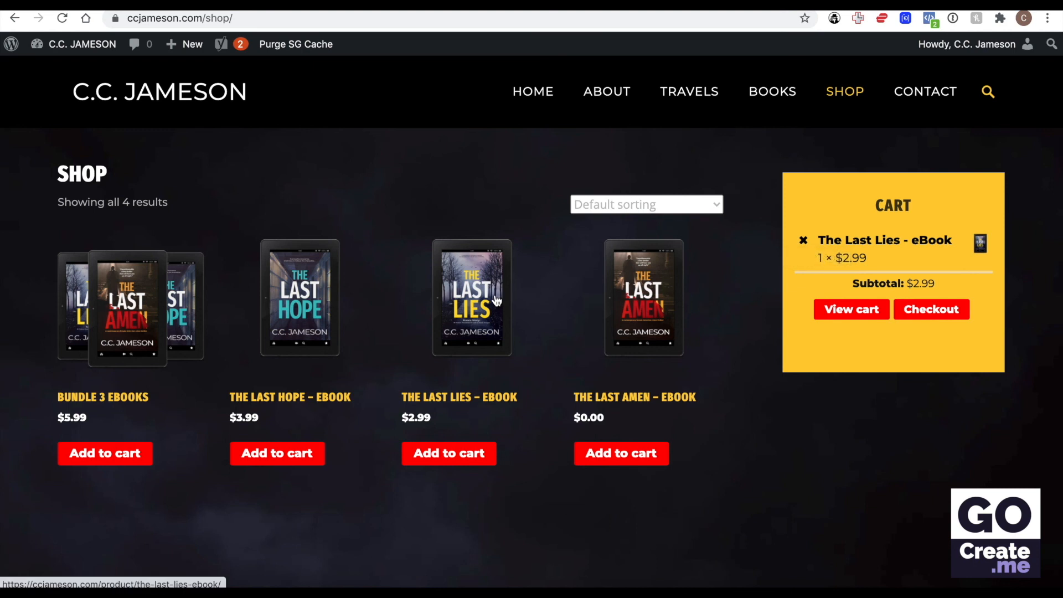
{"action": "left_click", "coordinate": [480, 303]}
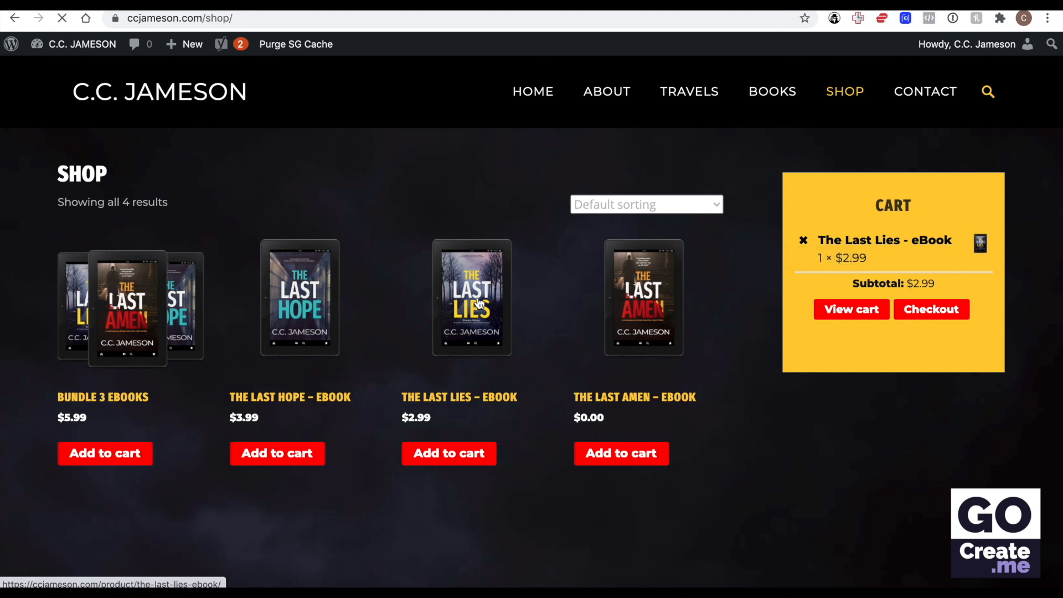